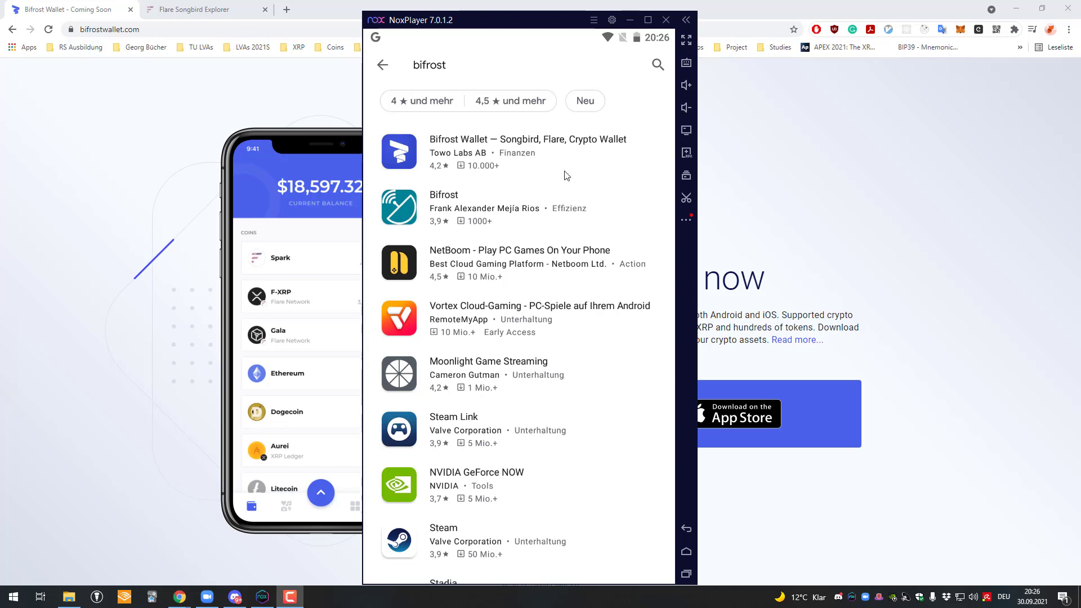
Step: Bring the Bifrost Wallet website forward and scroll through it
{"action": "left_click", "coordinate": [501, 116]}
{"action": "key", "text": "alt+Tab"}
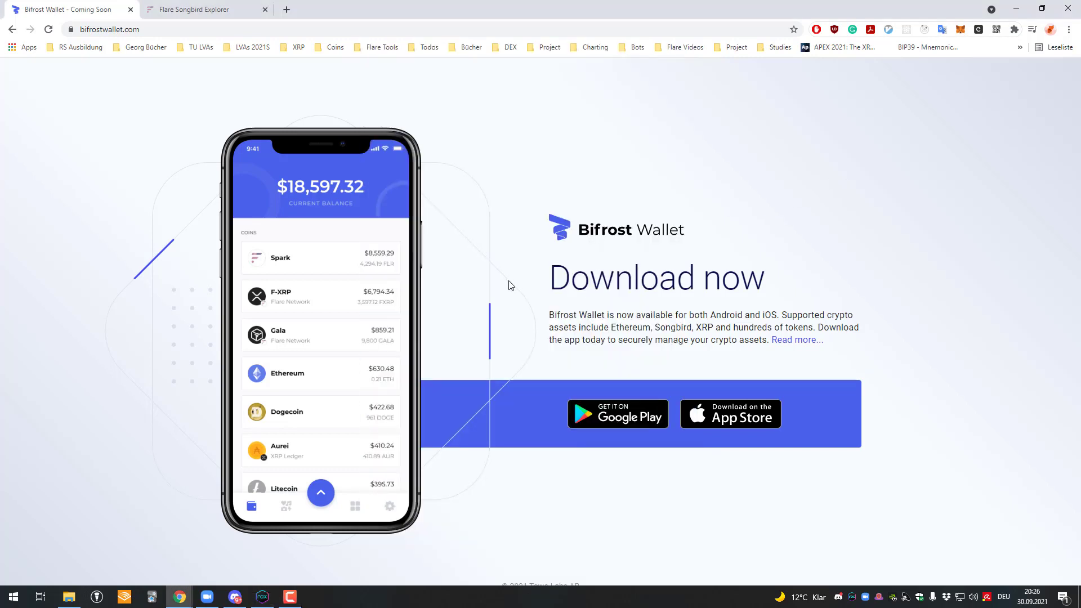
{"action": "scroll", "coordinate": [511, 285], "scroll_direction": "down", "scroll_amount": 1}
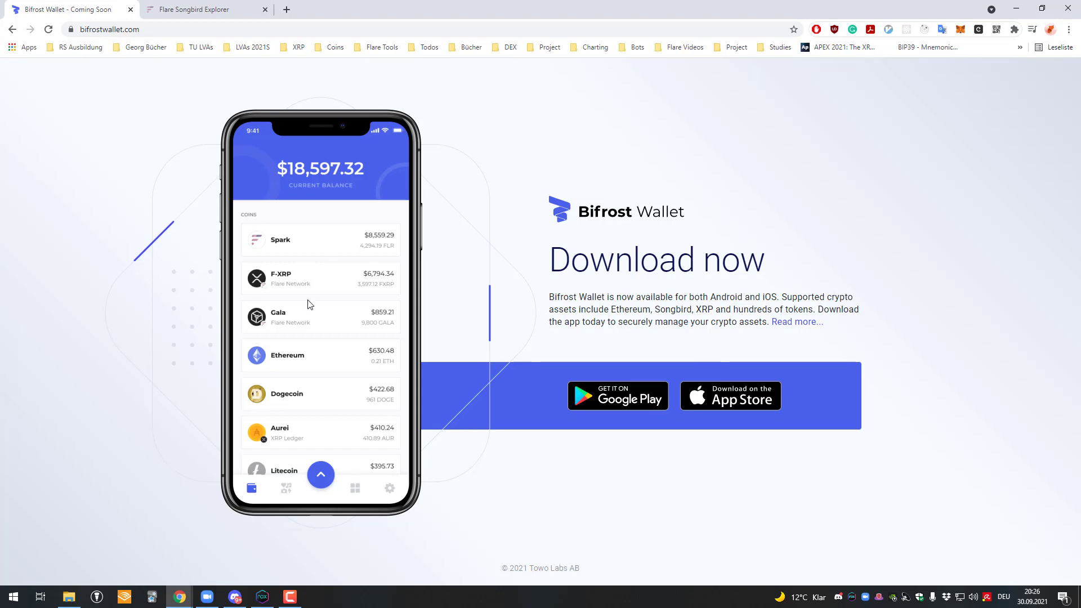
{"action": "left_click_drag", "start_coordinate": [310, 304], "coordinate": [404, 221]}
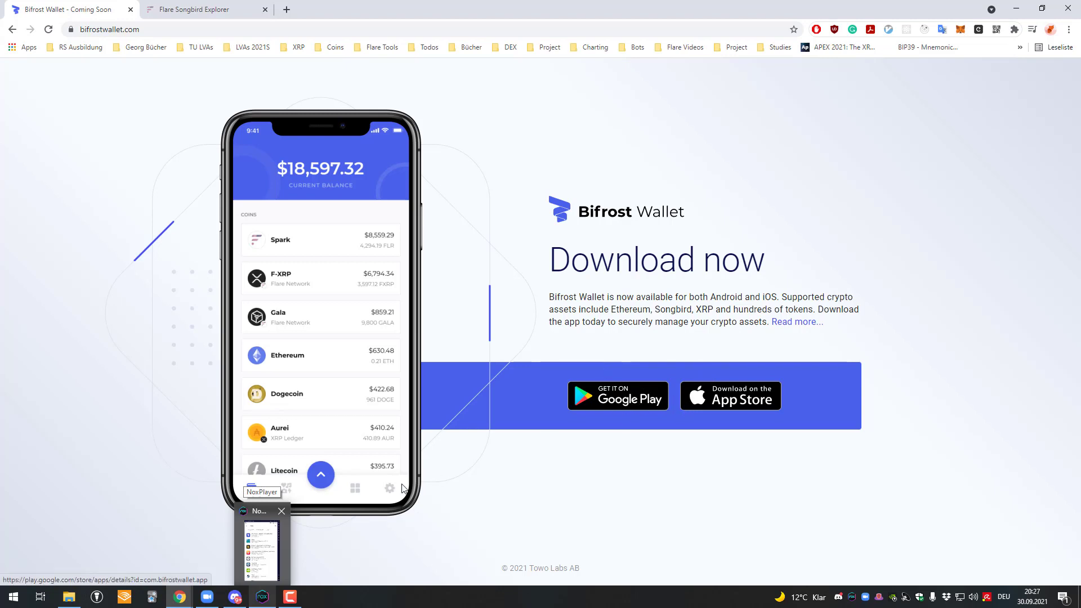
Step: Install Bifrost Wallet from the Play Store in NoxPlayer and launch it
{"action": "left_click", "coordinate": [263, 597]}
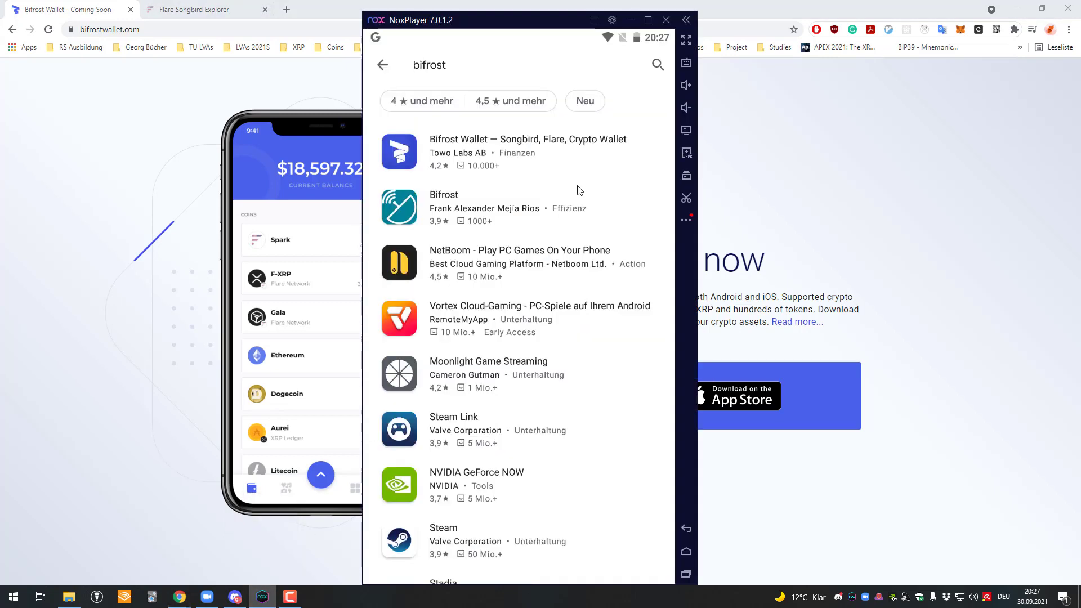
{"action": "left_click", "coordinate": [523, 139]}
{"action": "key", "text": "alt+Tab"}
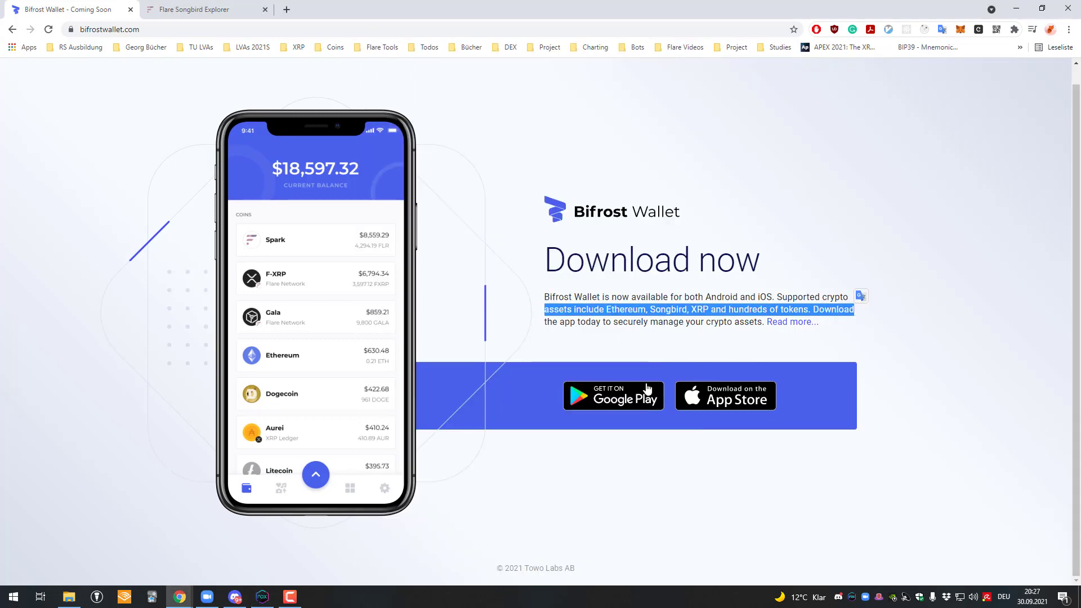
{"action": "left_click", "coordinate": [262, 596]}
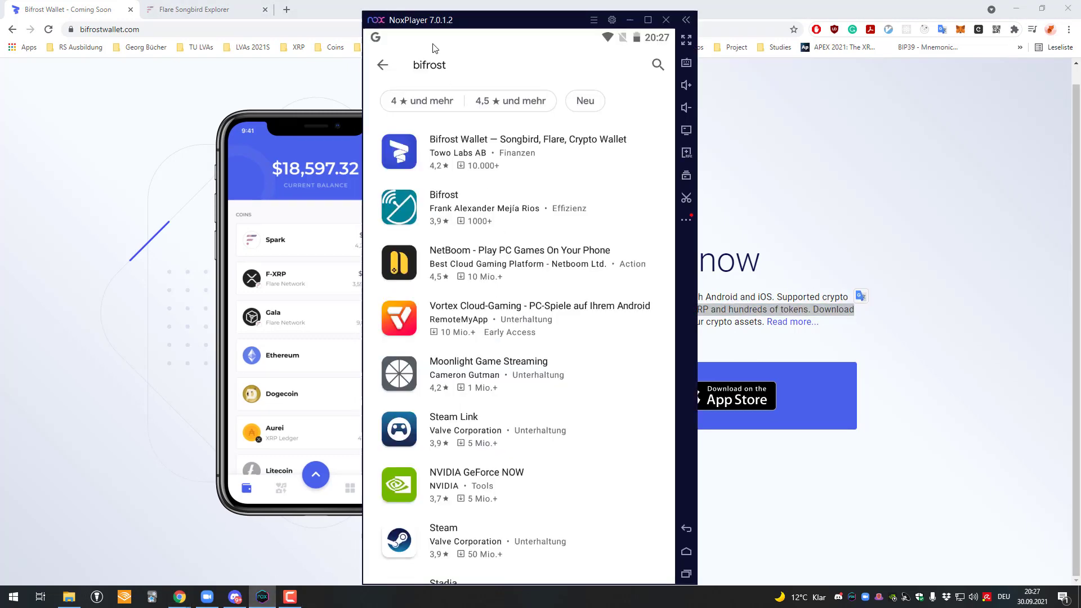
{"action": "left_click", "coordinate": [486, 136]}
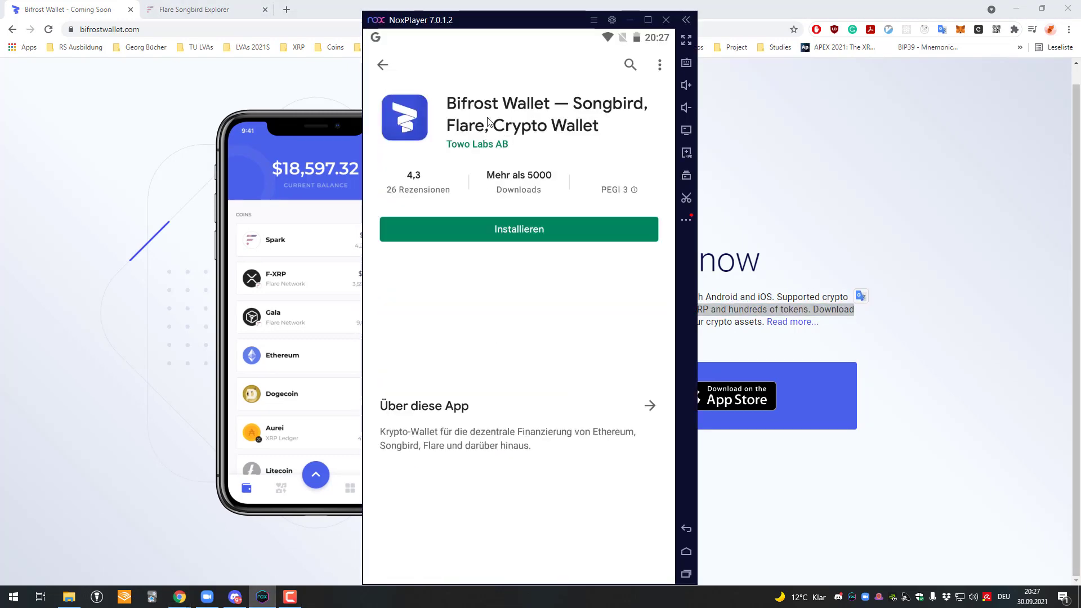
{"action": "left_click", "coordinate": [562, 232]}
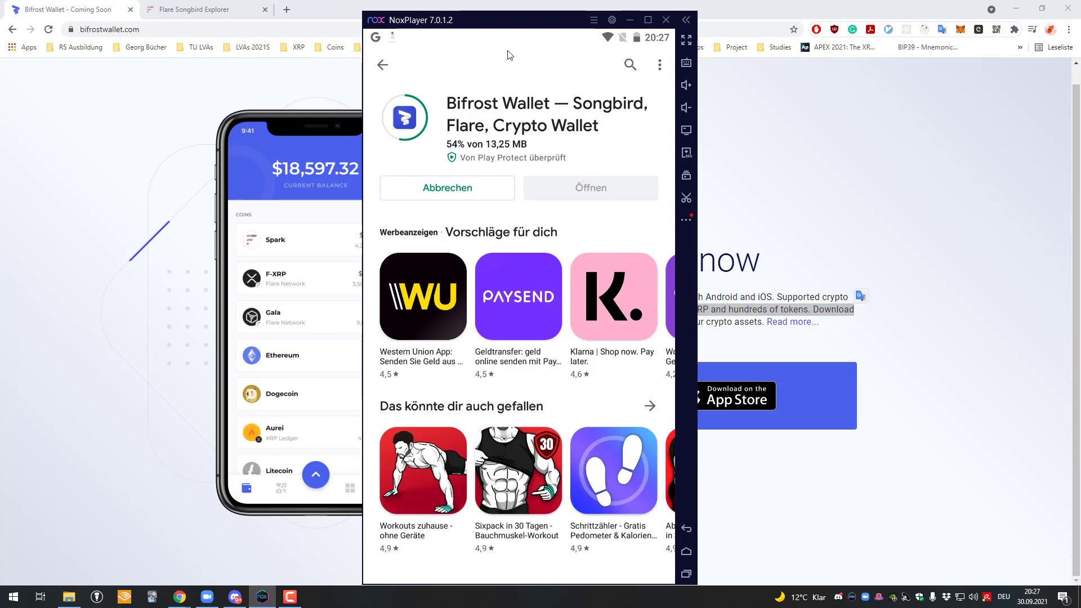
{"action": "left_click_drag", "start_coordinate": [507, 21], "coordinate": [504, 12]}
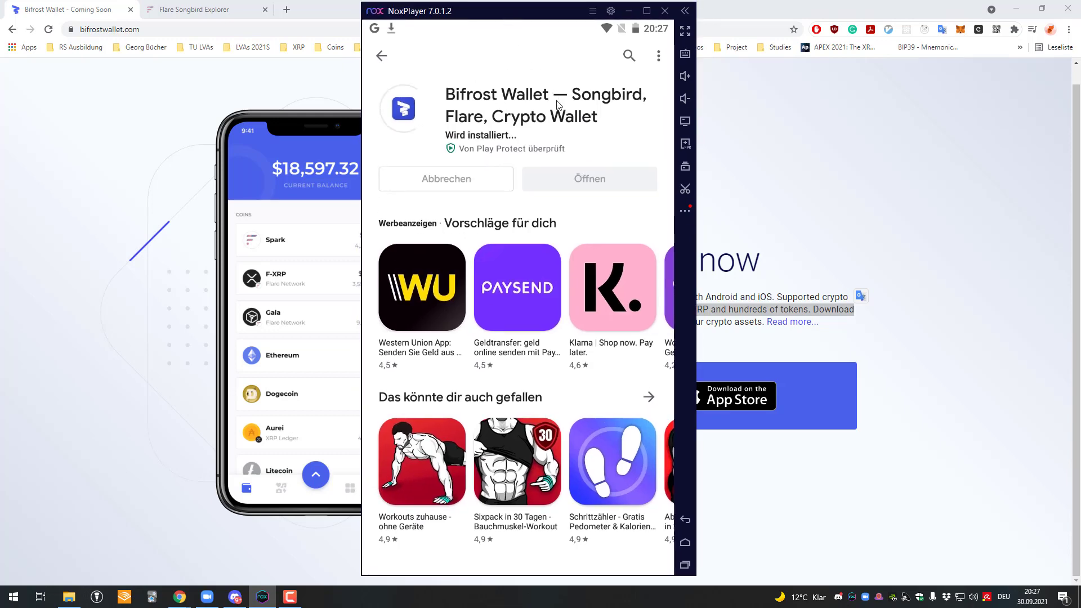
{"action": "left_click", "coordinate": [579, 169]}
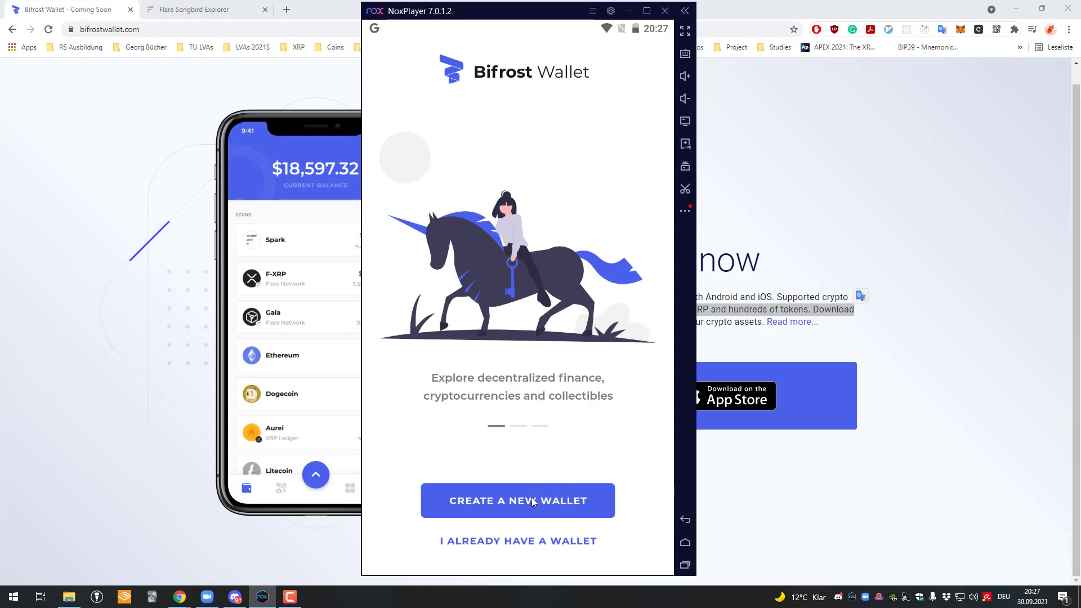
Step: Choose to restore an existing wallet and accept the Terms of Use and Privacy Policy
{"action": "left_click", "coordinate": [517, 484]}
{"action": "left_click", "coordinate": [536, 542]}
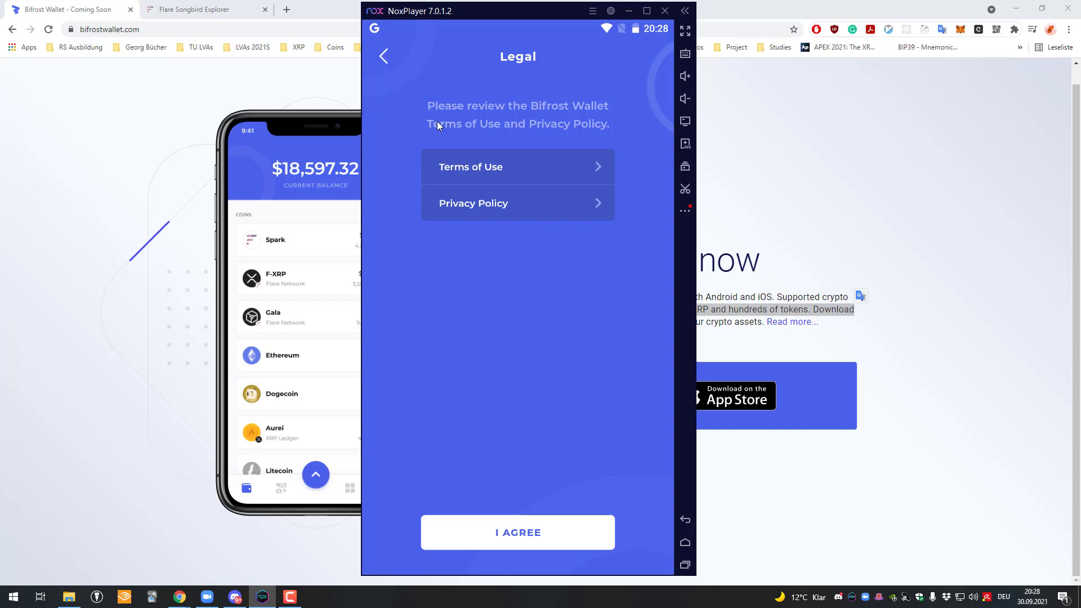
{"action": "left_click", "coordinate": [385, 61]}
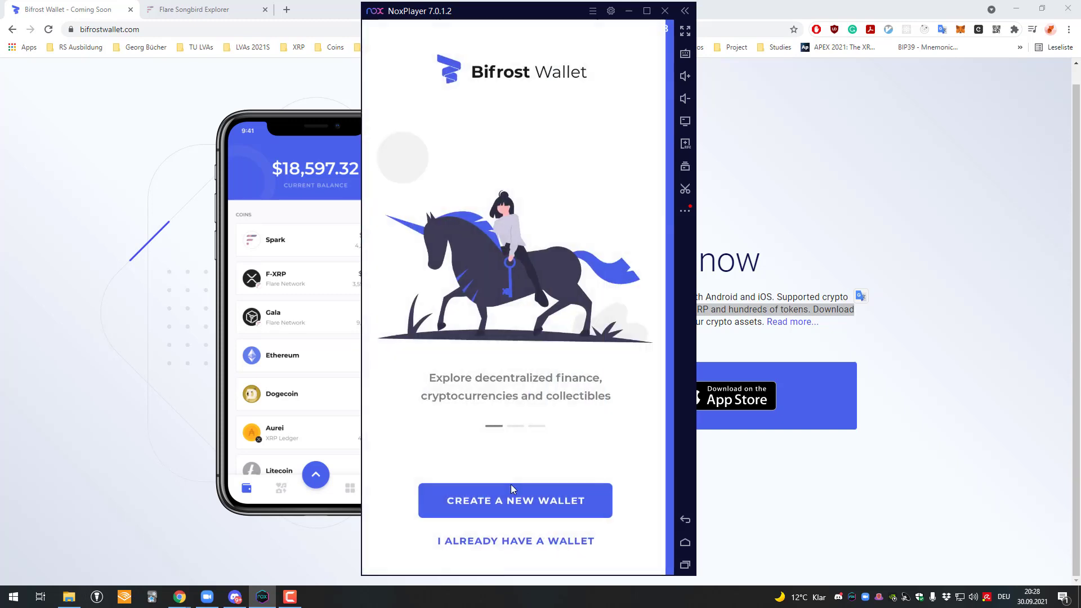
{"action": "left_click", "coordinate": [528, 538]}
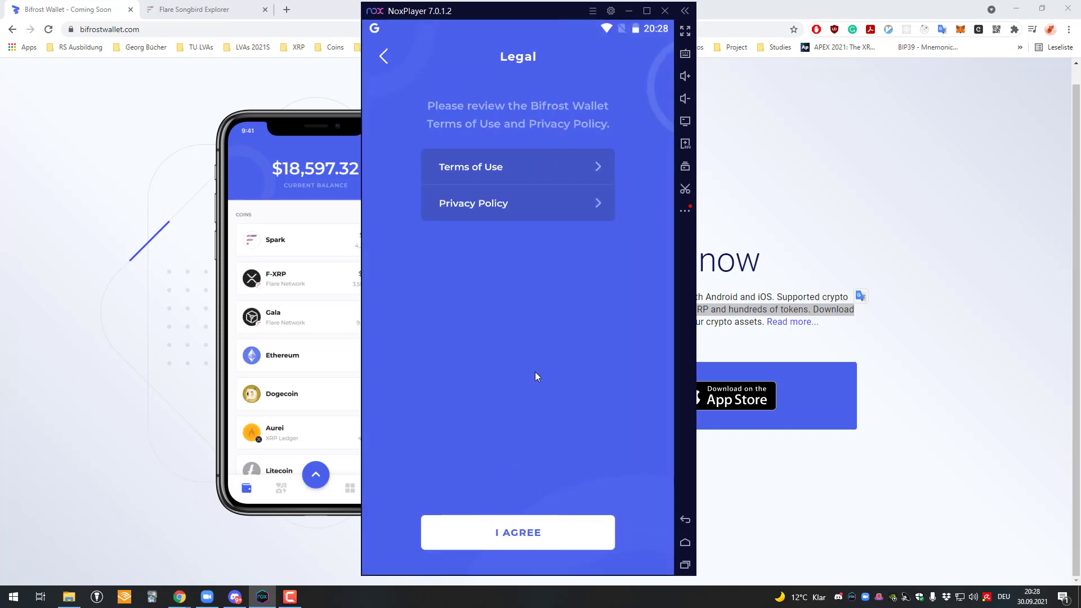
{"action": "left_click", "coordinate": [569, 538]}
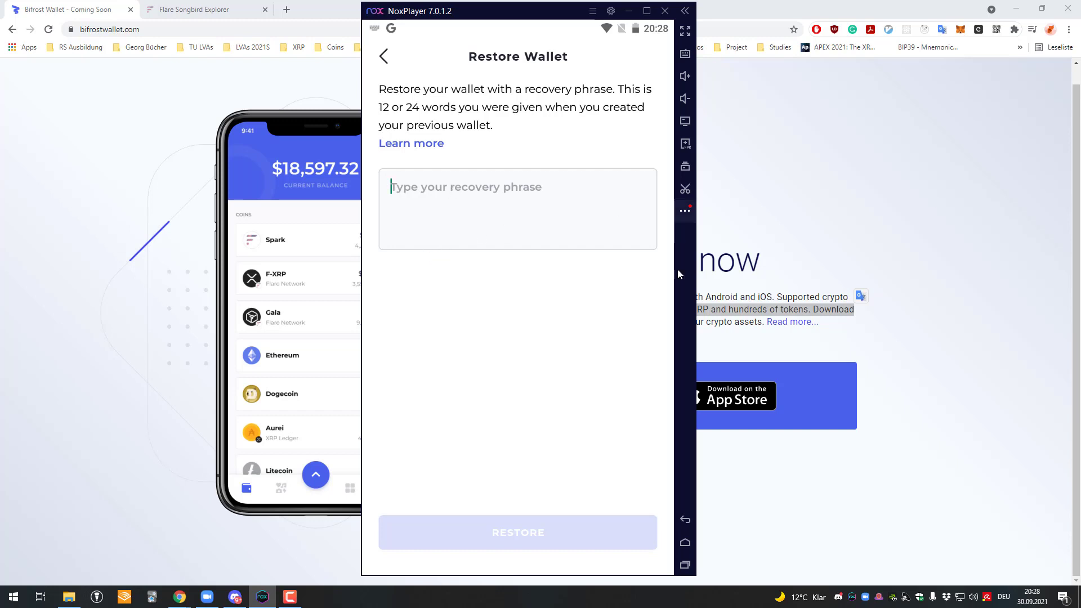
Step: Create a new wallet, accept the terms, acknowledge the phrase-loss warning and choose Back Up Now
{"action": "left_click", "coordinate": [385, 58]}
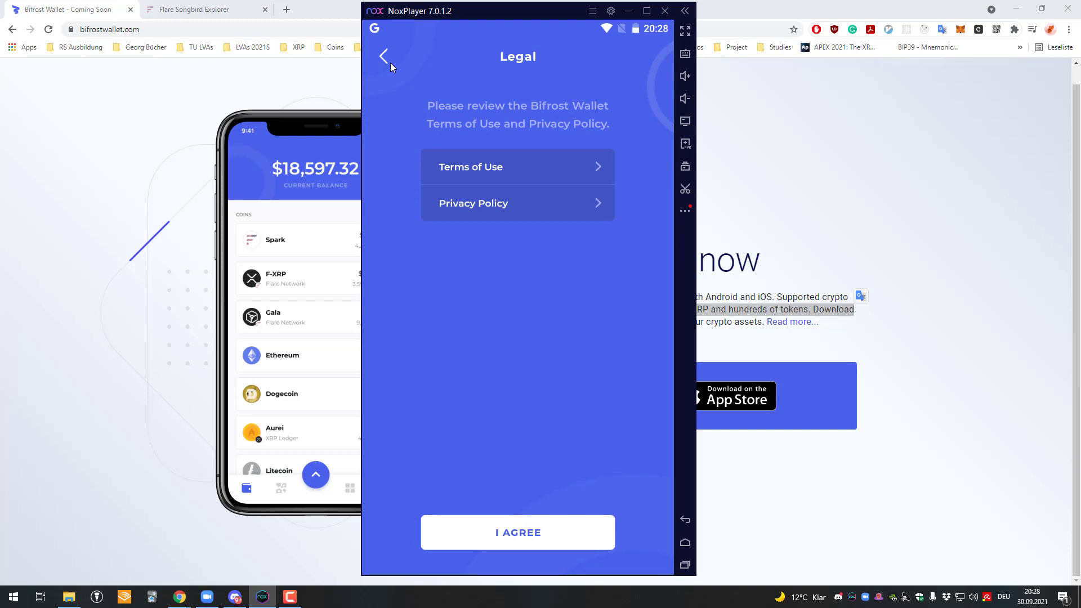
{"action": "left_click", "coordinate": [390, 62]}
{"action": "left_click", "coordinate": [555, 487]}
{"action": "left_click", "coordinate": [560, 526]}
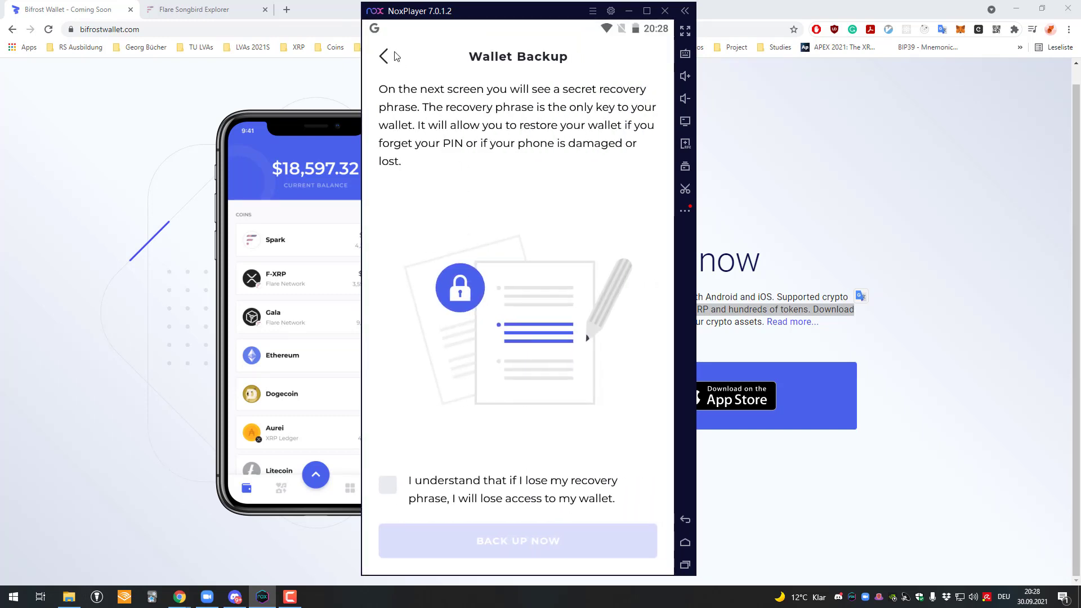
{"action": "left_click", "coordinate": [393, 62]}
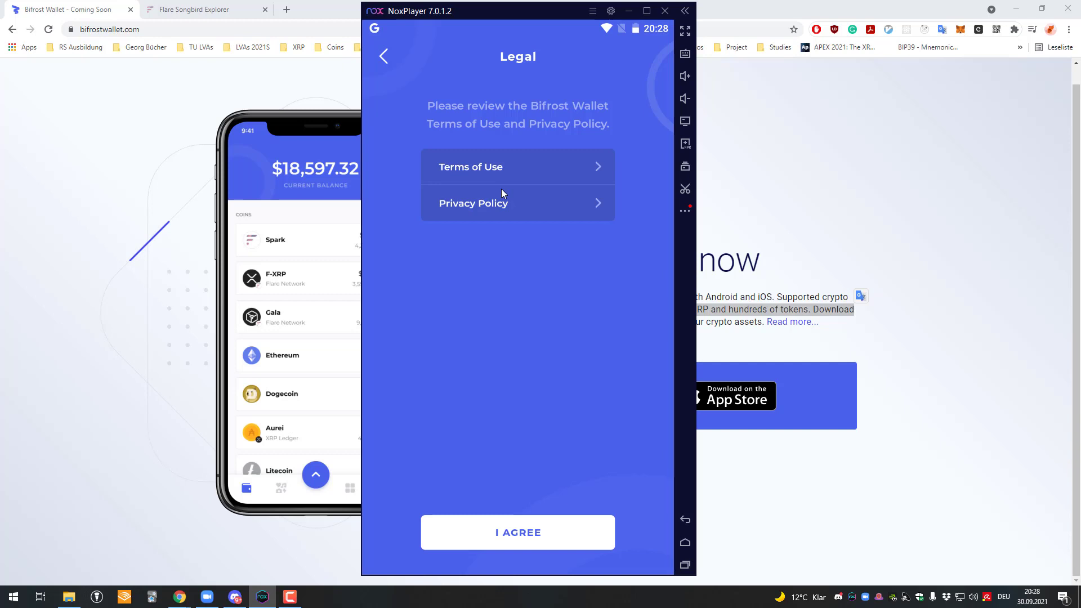
{"action": "left_click", "coordinate": [550, 533]}
{"action": "left_click", "coordinate": [461, 485]}
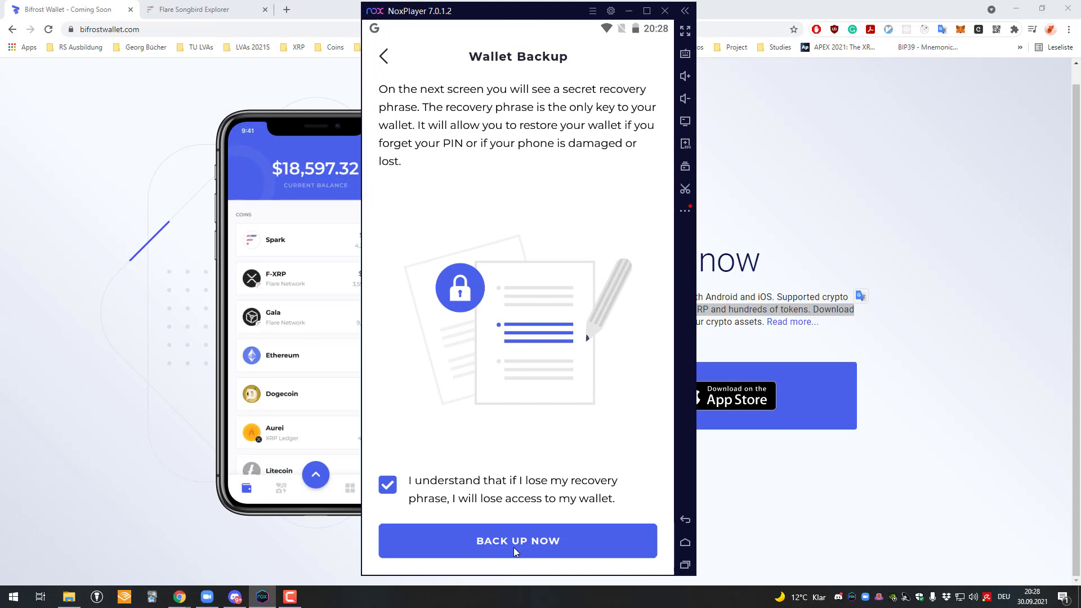
{"action": "left_click", "coordinate": [552, 525]}
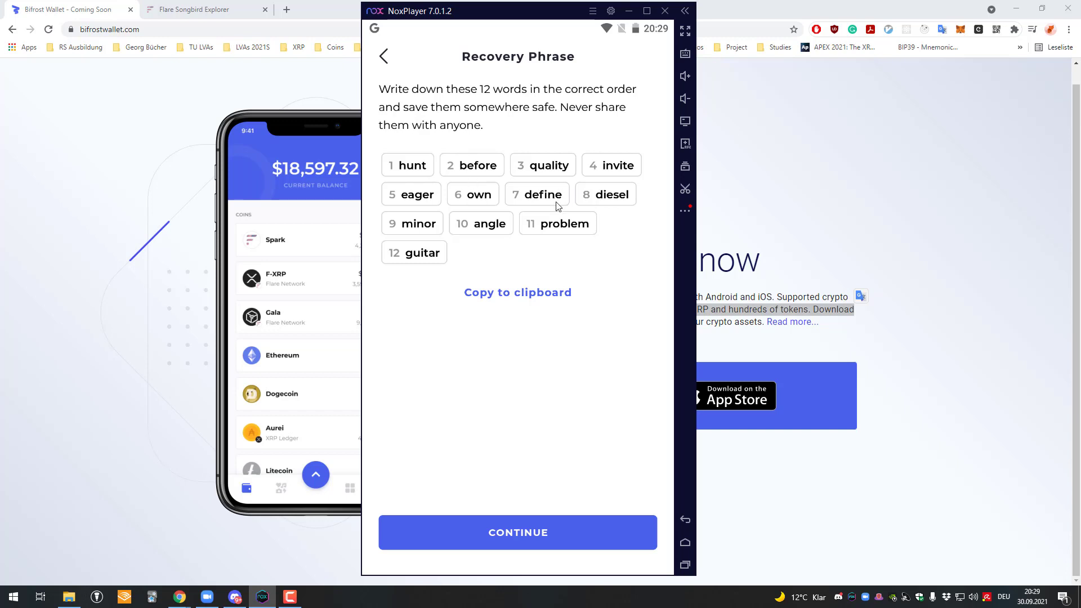
Step: Copy the 12-word recovery phrase to the clipboard and snip a screenshot of the words
{"action": "left_click", "coordinate": [532, 299]}
{"action": "left_click", "coordinate": [572, 537]}
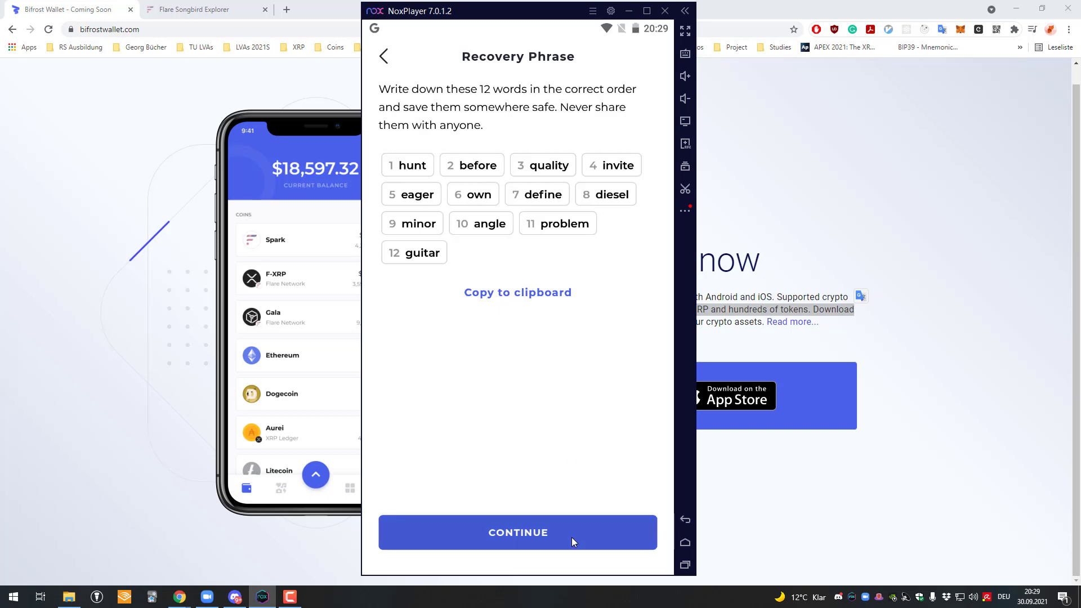
{"action": "left_click", "coordinate": [384, 54]}
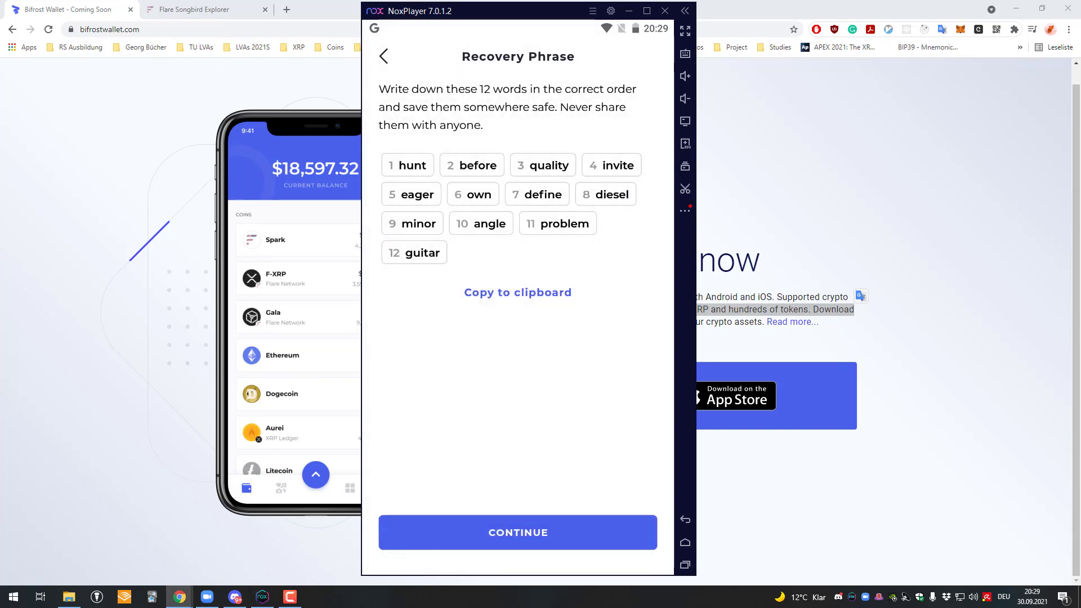
{"action": "key", "text": "super+shift+s"}
{"action": "left_click_drag", "start_coordinate": [368, 137], "coordinate": [686, 300]}
Step: Open the recovery-phrase snip in Snip & Sketch and place it beside the emulator
{"action": "left_click", "coordinate": [1063, 597]}
{"action": "left_click", "coordinate": [940, 94]}
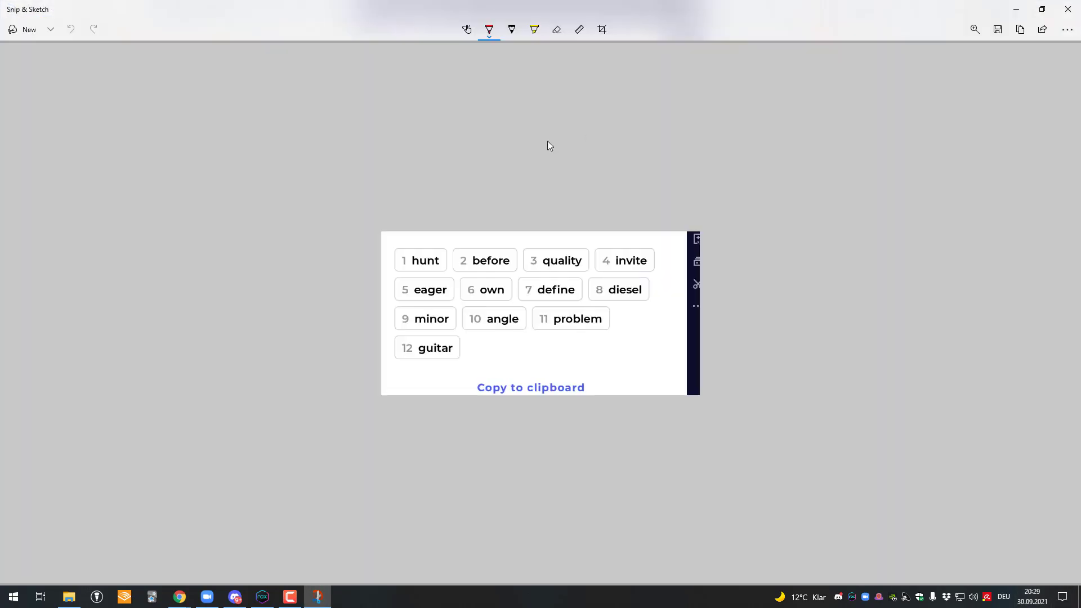
{"action": "double_click", "coordinate": [678, 6]}
{"action": "mouse_move", "coordinate": [730, 111]}
{"action": "left_mouse_down"}
{"action": "mouse_move", "coordinate": [842, 170]}
{"action": "mouse_move", "coordinate": [997, 90]}
{"action": "mouse_move", "coordinate": [986, 63]}
{"action": "left_mouse_up"}
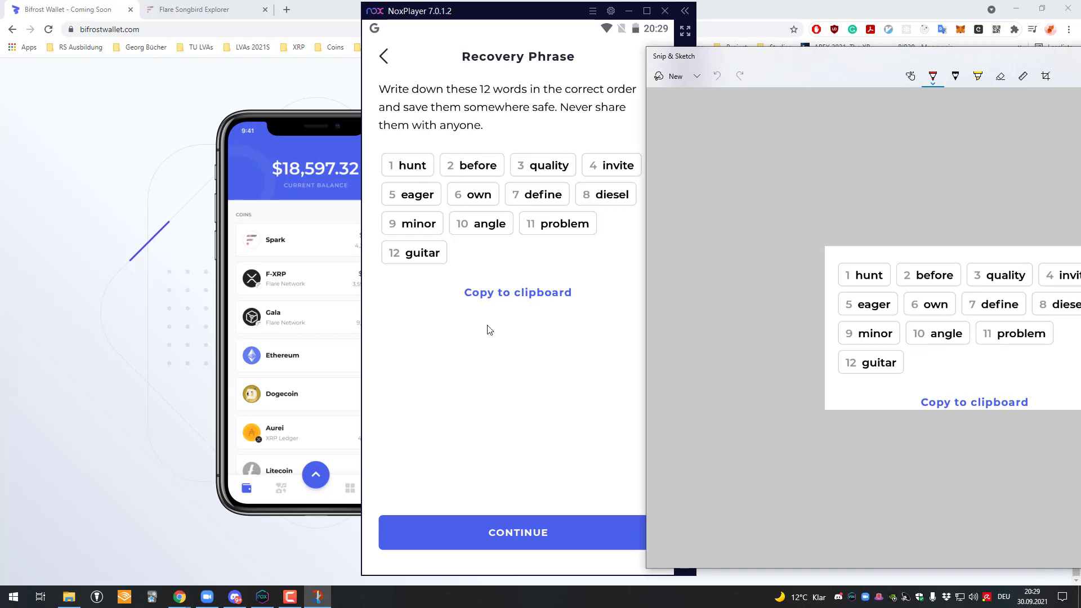
{"action": "left_click", "coordinate": [549, 513]}
Step: Start the word-order check, pick the first three words, and place the emulator beside the snip
{"action": "left_click", "coordinate": [550, 518]}
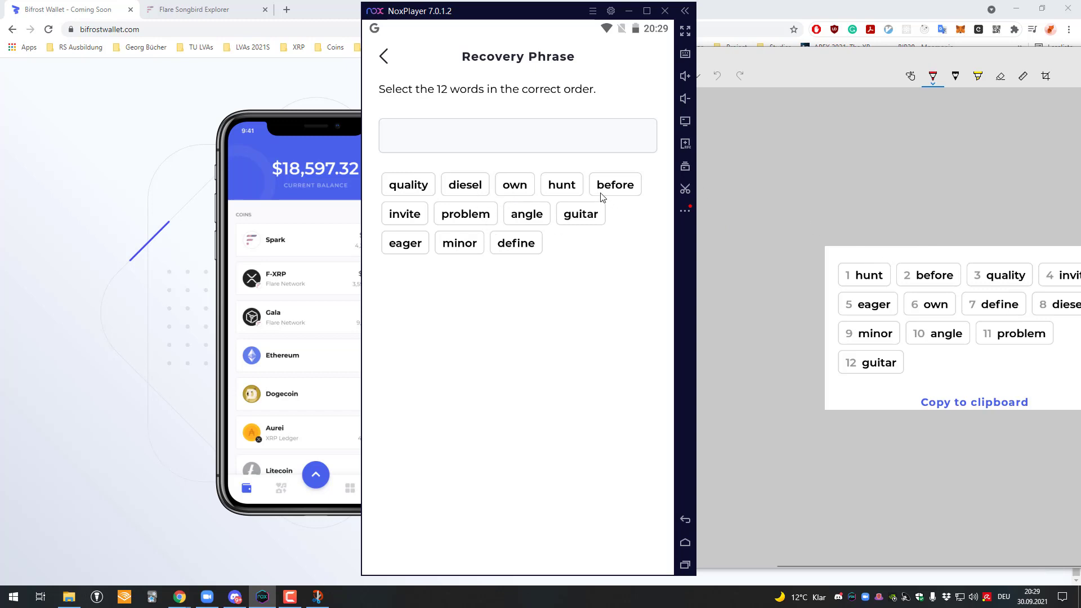
{"action": "left_click", "coordinate": [578, 194]}
{"action": "left_click", "coordinate": [568, 188]}
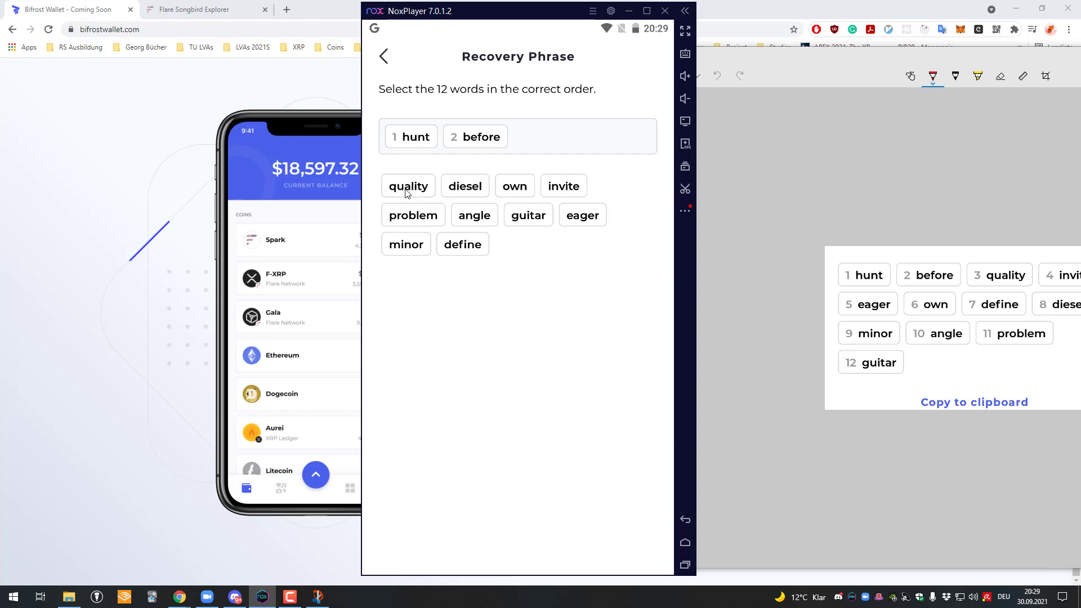
{"action": "left_click", "coordinate": [430, 191]}
{"action": "left_click", "coordinate": [900, 55]}
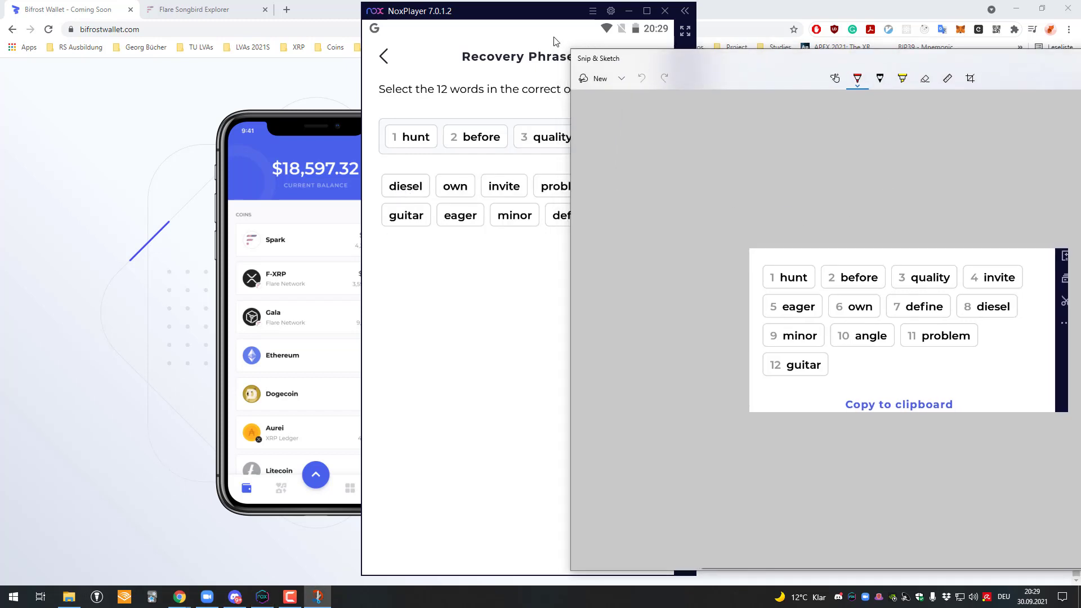
{"action": "left_click_drag", "start_coordinate": [537, 19], "coordinate": [419, 29]}
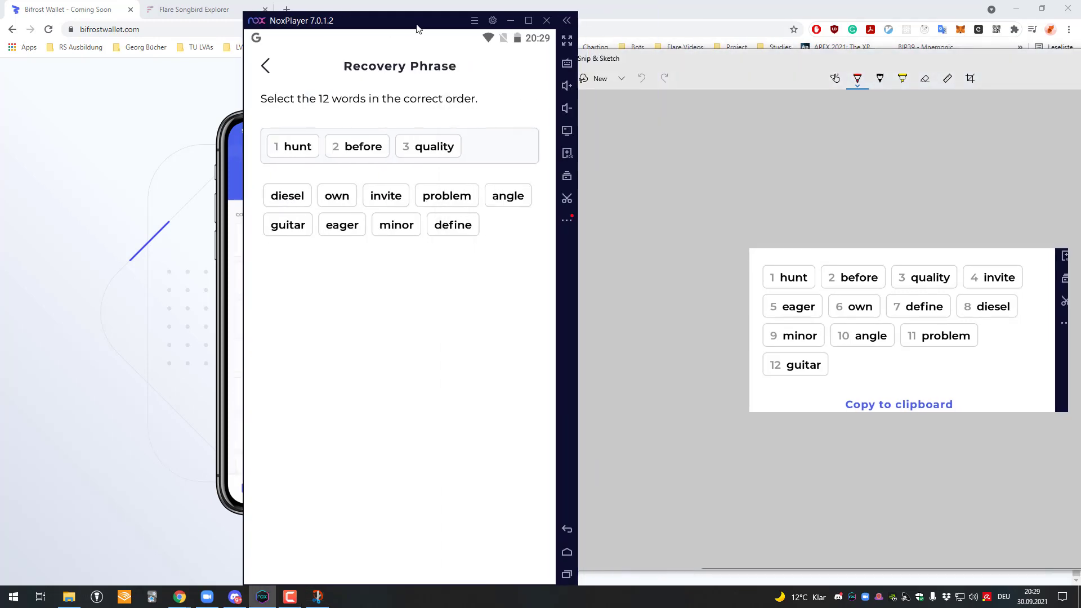
Step: Add the remaining words in order: invite, eager, own, define, diesel, minor, angle, problem, guitar
{"action": "left_click", "coordinate": [378, 197]}
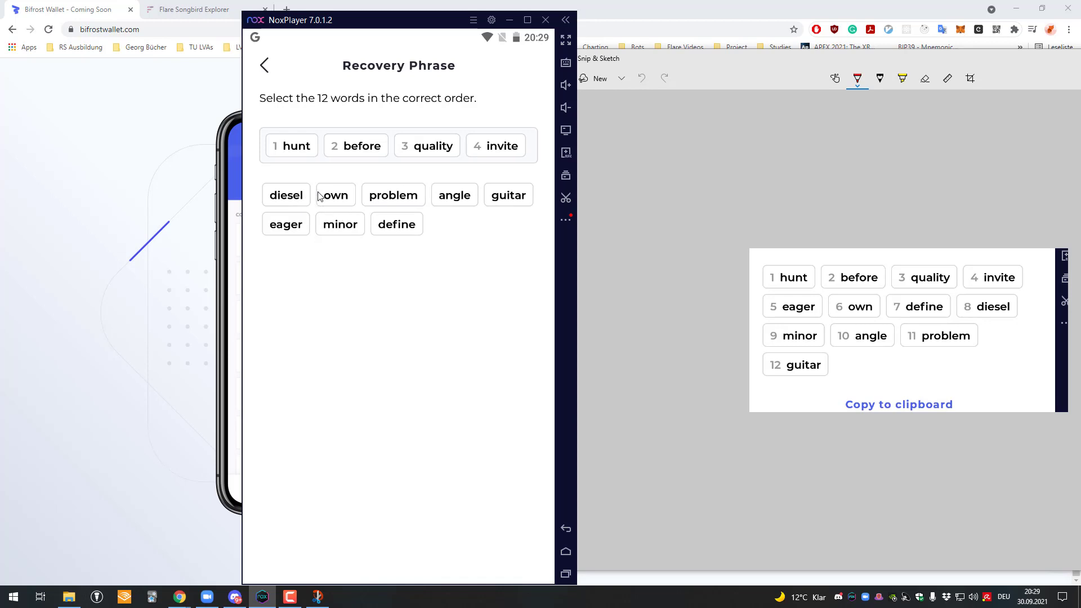
{"action": "left_click", "coordinate": [300, 231]}
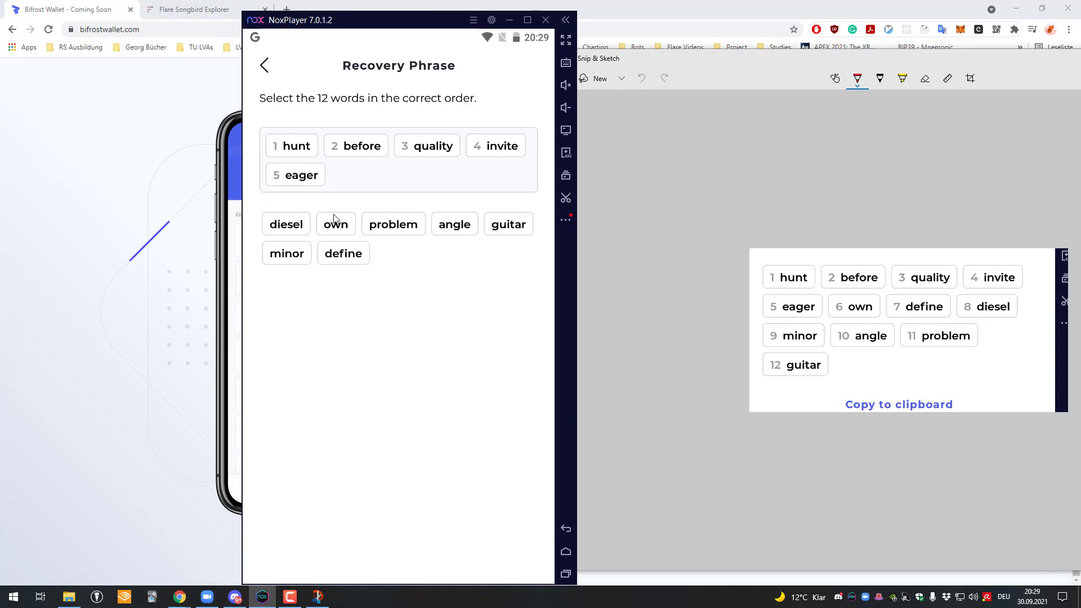
{"action": "left_click", "coordinate": [337, 222]}
{"action": "left_click", "coordinate": [343, 252]}
{"action": "left_click", "coordinate": [298, 225]}
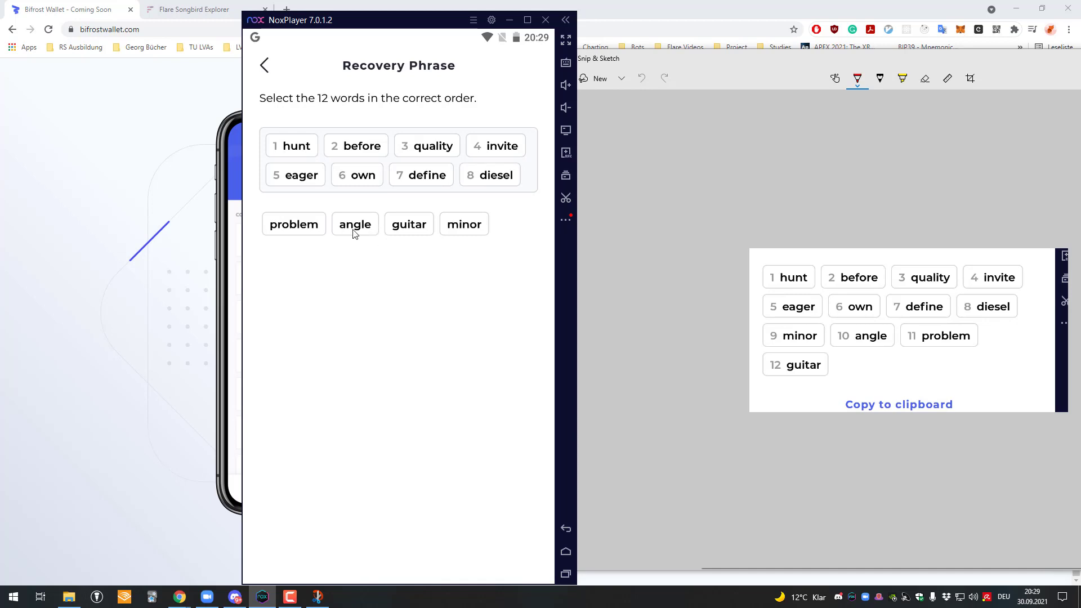
{"action": "left_click", "coordinate": [467, 226]}
{"action": "left_click", "coordinate": [355, 254]}
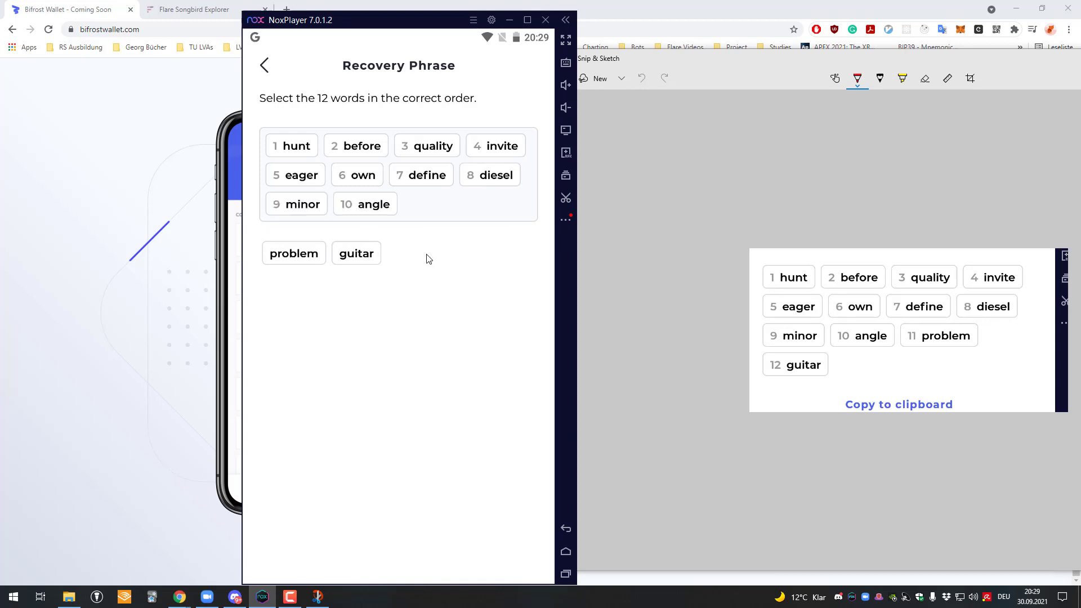
{"action": "left_click", "coordinate": [302, 255]}
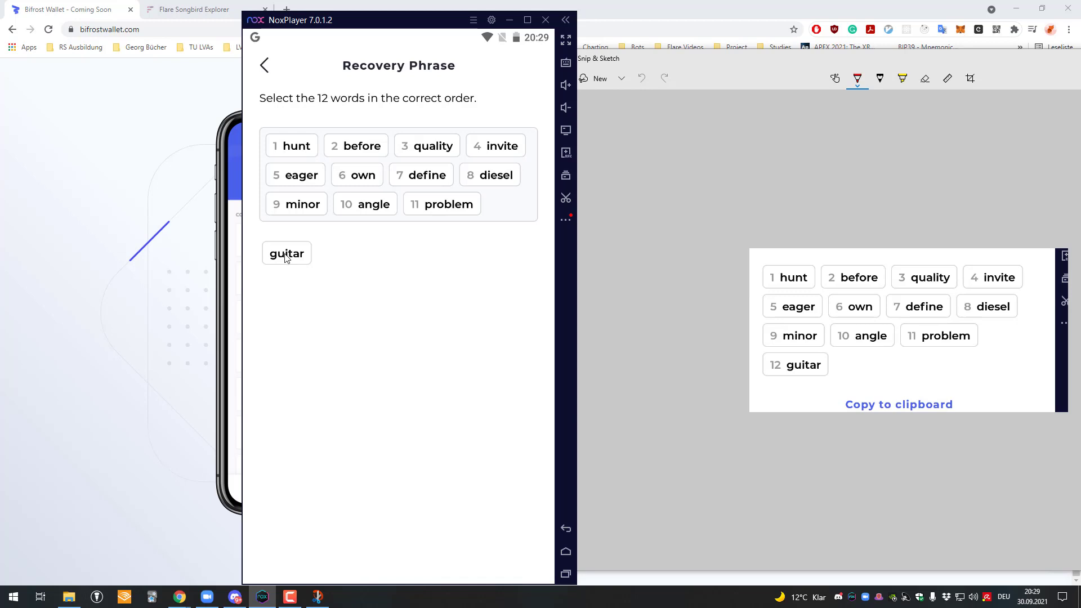
{"action": "left_click", "coordinate": [298, 253]}
Step: Continue to PIN creation and enter a new six-digit PIN
{"action": "left_click", "coordinate": [464, 549]}
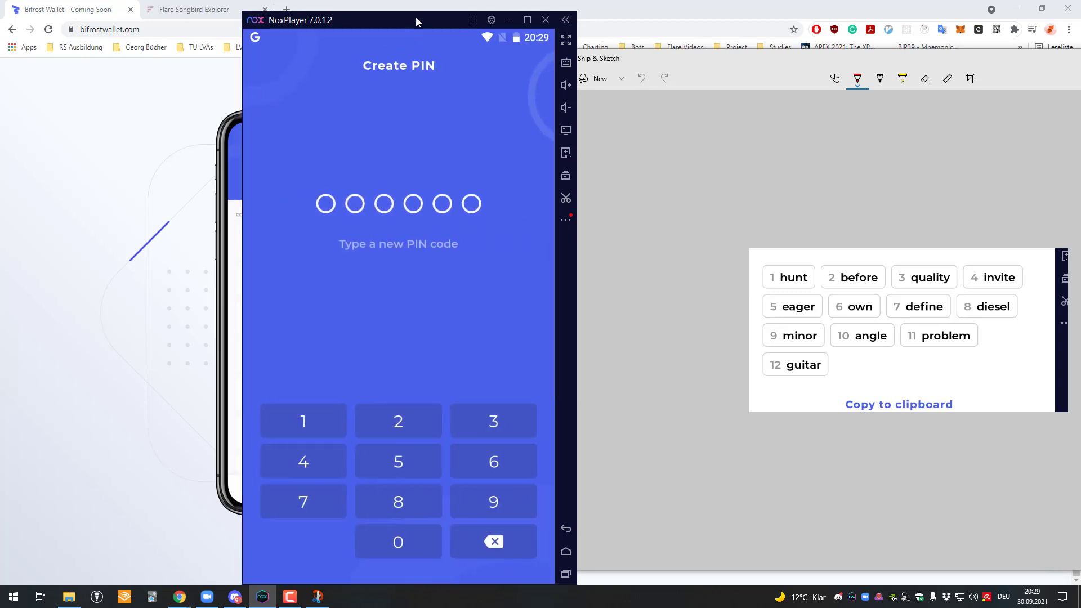
{"action": "left_click_drag", "start_coordinate": [416, 16], "coordinate": [576, 12]}
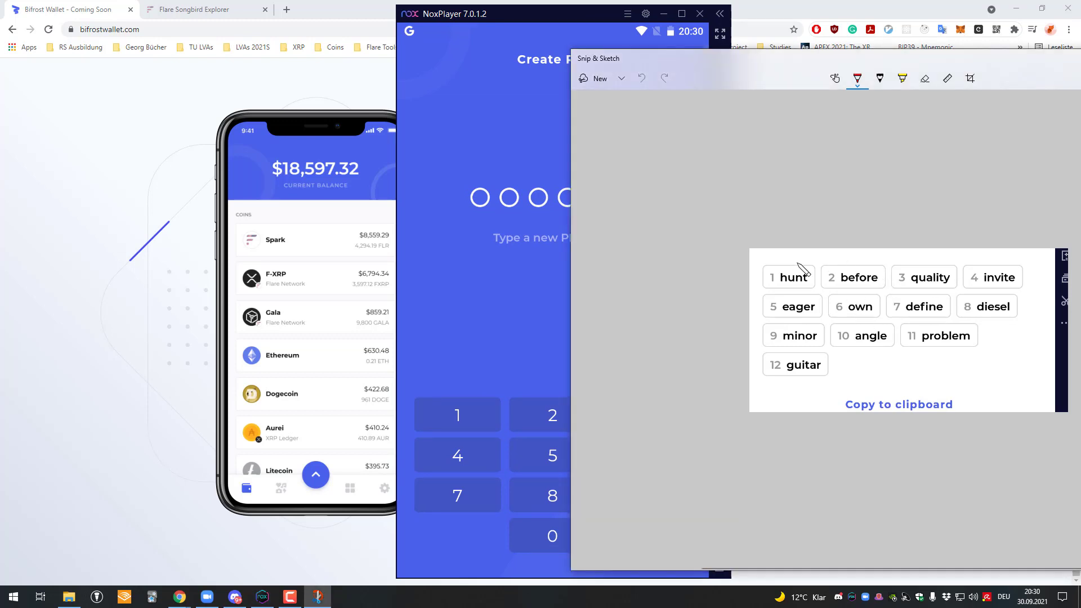
{"action": "left_click", "coordinate": [468, 407]}
{"action": "left_click", "coordinate": [467, 407]}
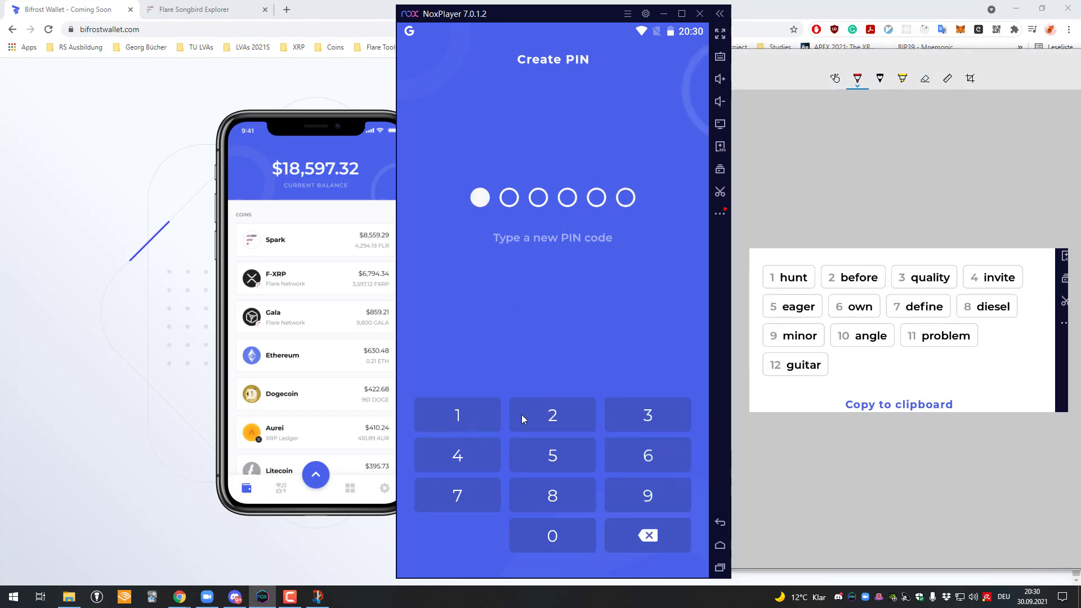
{"action": "left_click", "coordinate": [521, 415]}
{"action": "left_click", "coordinate": [647, 415]}
{"action": "left_click", "coordinate": [531, 454]}
{"action": "left_click", "coordinate": [647, 455]}
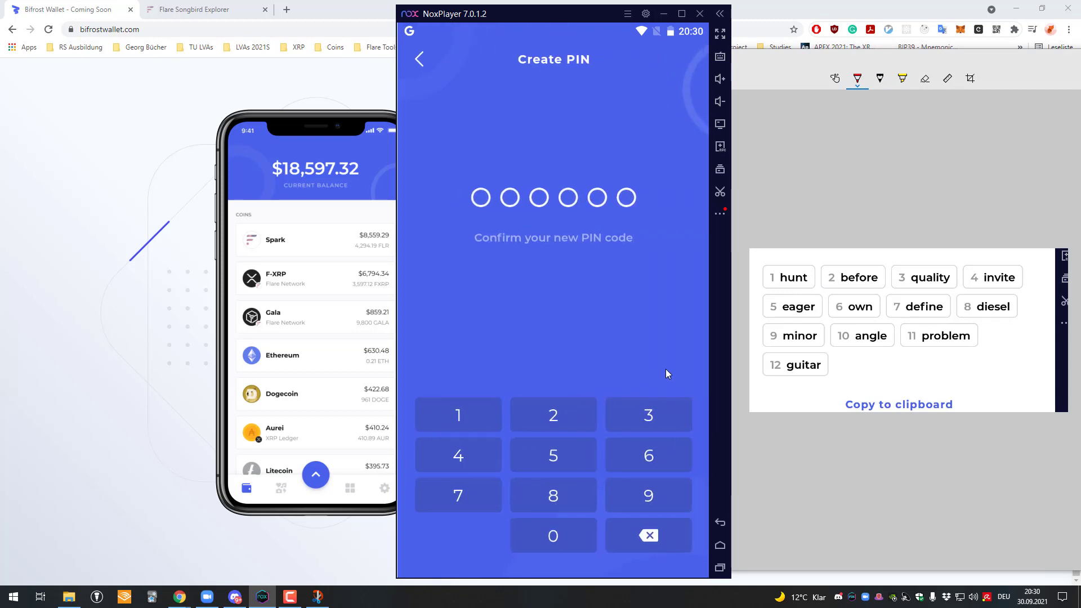
Step: Re-enter the six-digit PIN to confirm it and open the wallet home screen
{"action": "left_click", "coordinate": [482, 410]}
{"action": "left_click", "coordinate": [539, 412]}
{"action": "left_click", "coordinate": [642, 415]}
{"action": "left_click", "coordinate": [490, 453]}
{"action": "left_click", "coordinate": [552, 455]}
{"action": "left_click", "coordinate": [664, 448]}
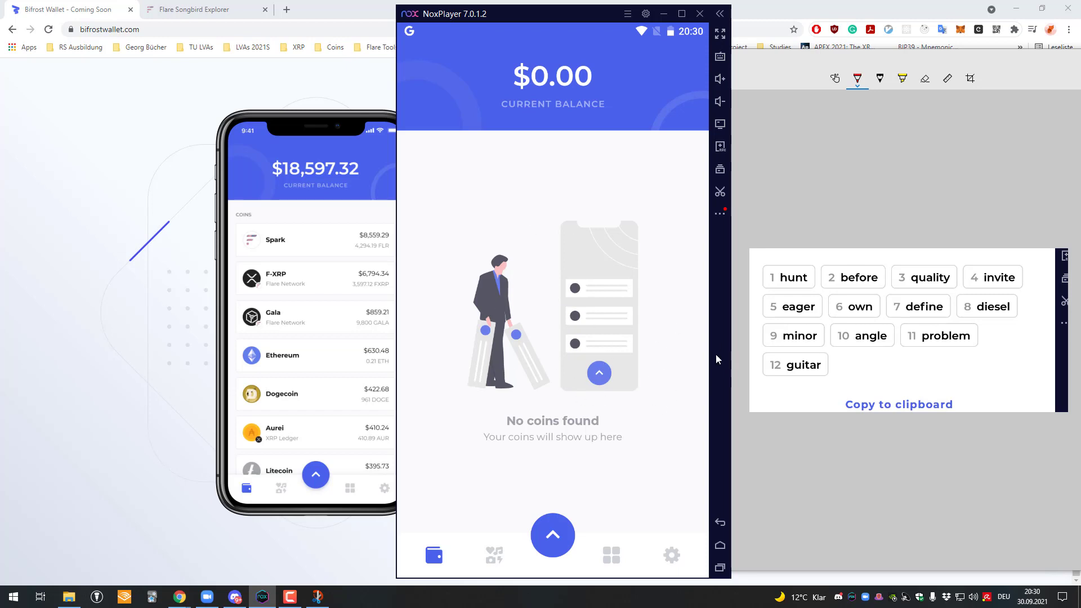
Step: Open the Receive screen from the wallet's send and receive actions
{"action": "mouse_move", "coordinate": [551, 20]}
{"action": "left_mouse_down"}
{"action": "mouse_move", "coordinate": [584, 20]}
{"action": "mouse_move", "coordinate": [546, 5]}
{"action": "mouse_move", "coordinate": [547, 15]}
{"action": "left_mouse_up"}
{"action": "left_click", "coordinate": [553, 518]}
{"action": "left_click", "coordinate": [550, 521]}
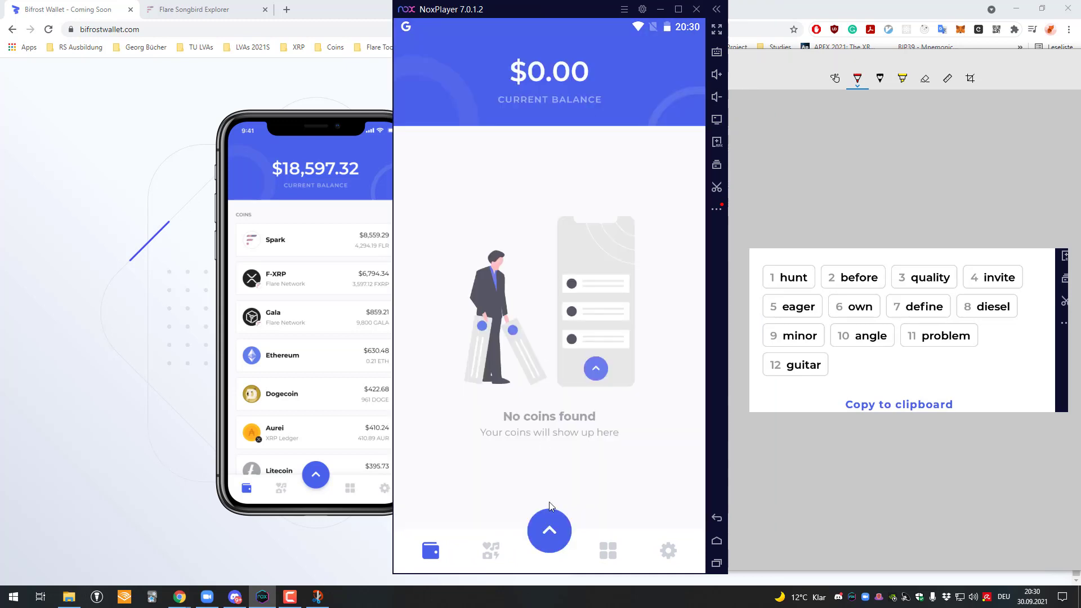
{"action": "left_click", "coordinate": [548, 529]}
{"action": "left_click", "coordinate": [554, 448]}
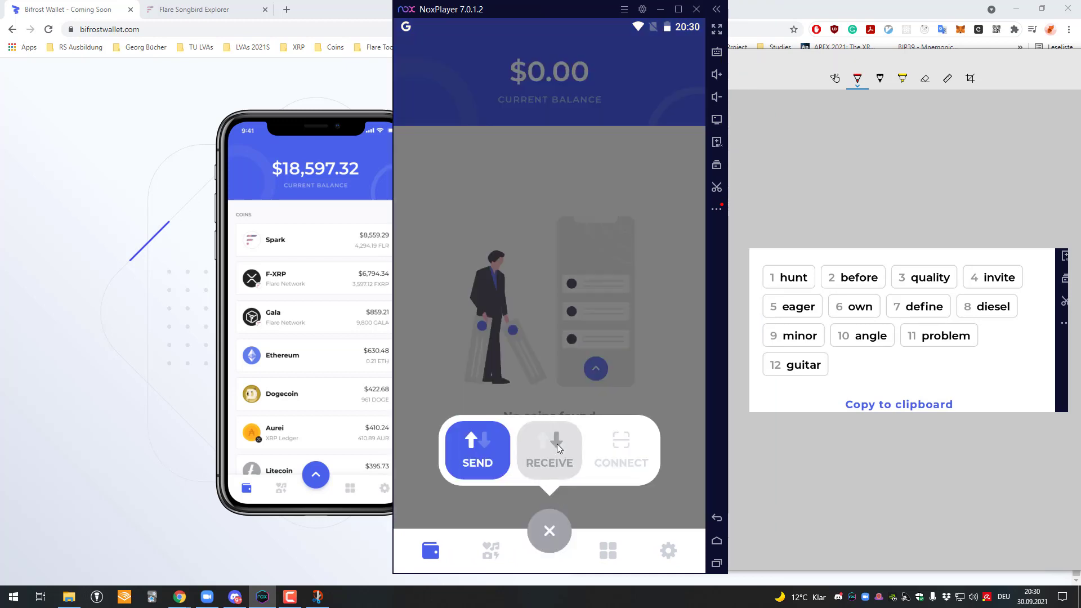
Step: Select XRP and scroll through the coin list back to the top
{"action": "left_click", "coordinate": [468, 217]}
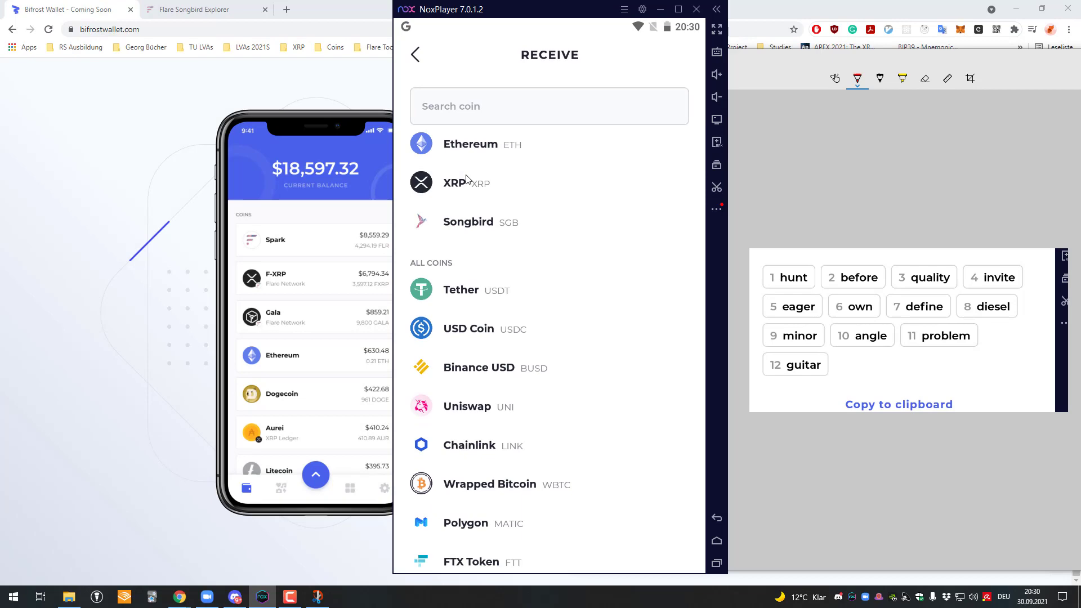
{"action": "scroll", "coordinate": [544, 345], "scroll_direction": "down", "scroll_amount": 15}
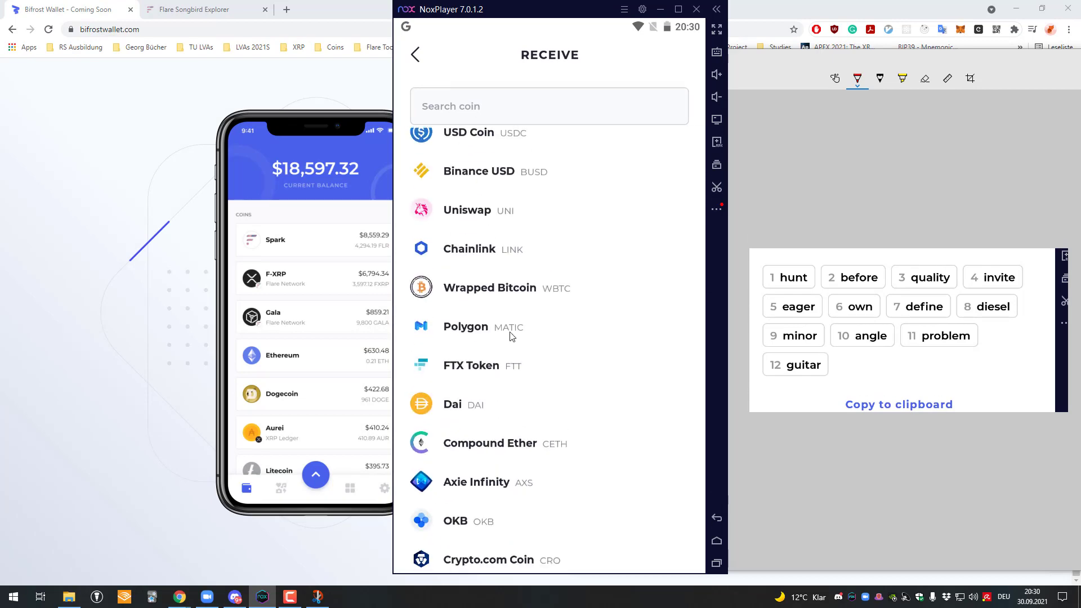
{"action": "scroll", "coordinate": [553, 371], "scroll_direction": "down", "scroll_amount": 10}
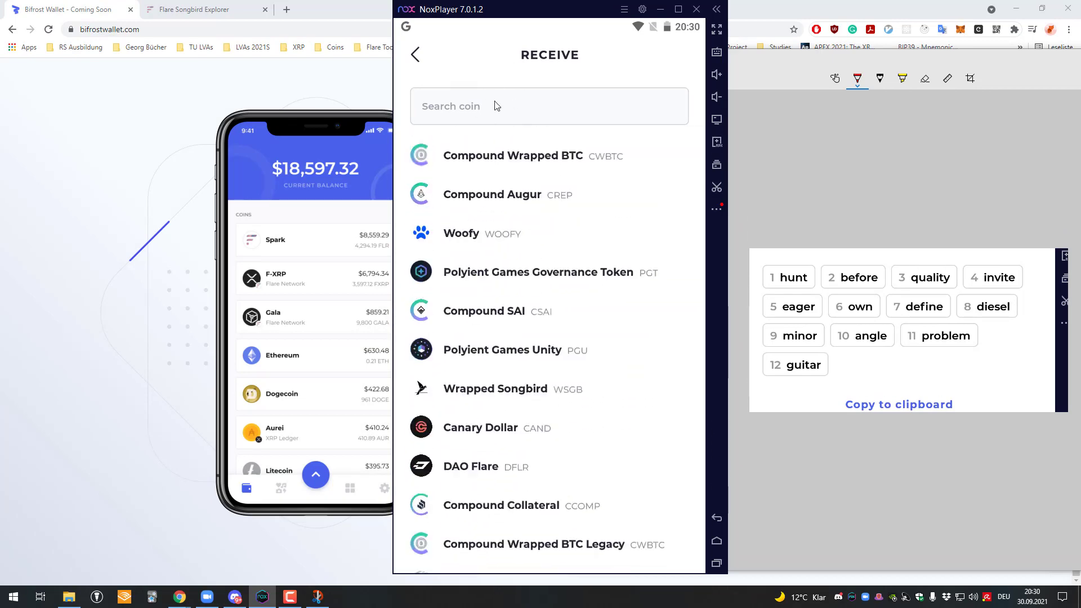
{"action": "scroll", "coordinate": [596, 337], "scroll_direction": "up", "scroll_amount": 5}
{"action": "scroll", "coordinate": [544, 349], "scroll_direction": "up", "scroll_amount": 15}
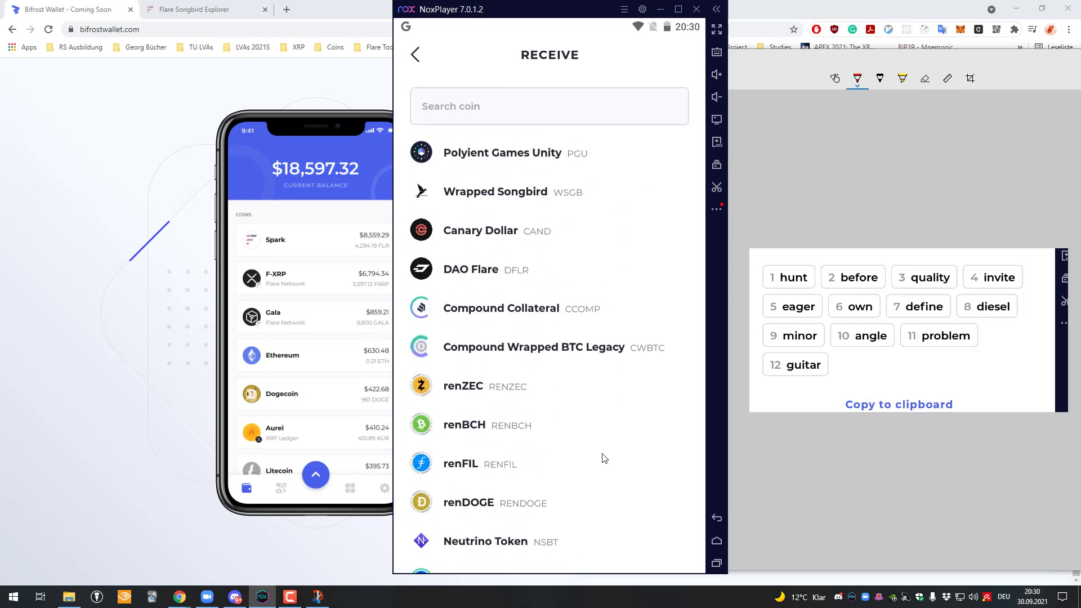
{"action": "scroll", "coordinate": [551, 271], "scroll_direction": "up", "scroll_amount": 15}
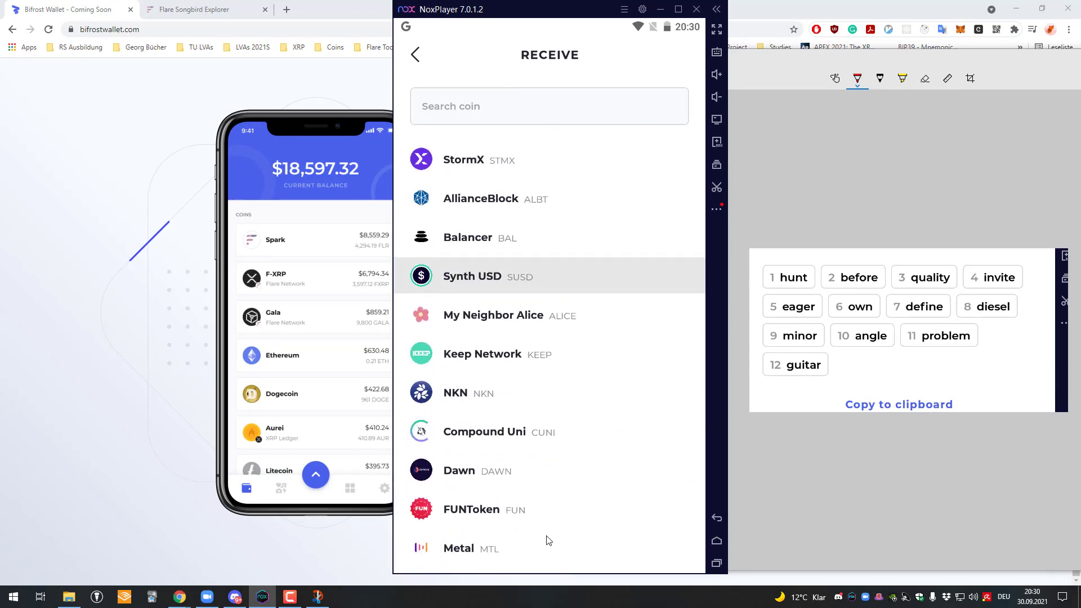
{"action": "scroll", "coordinate": [507, 281], "scroll_direction": "up", "scroll_amount": 10}
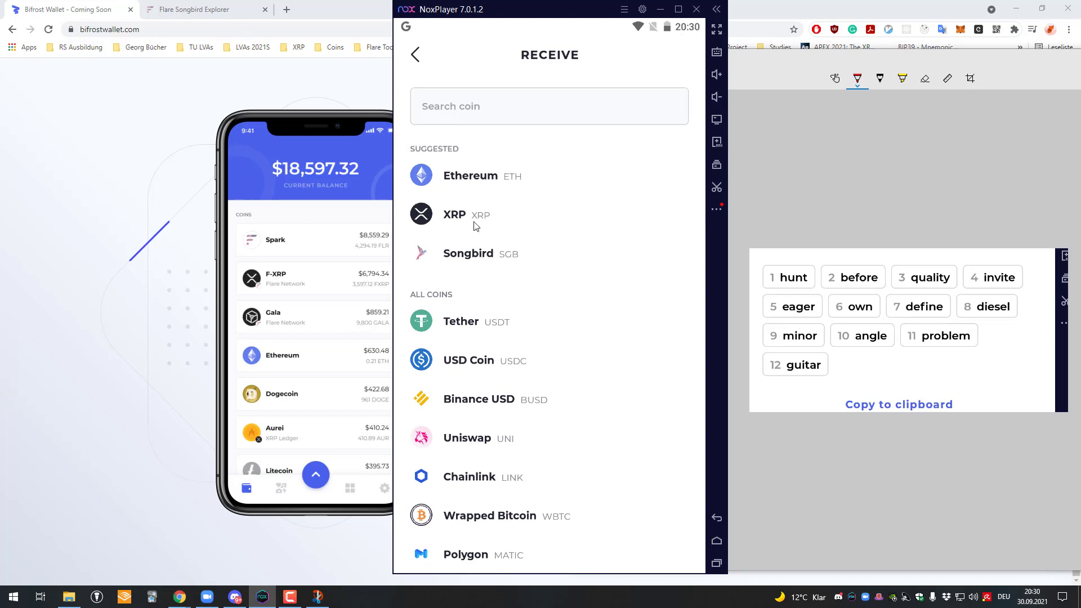
Step: Open the Songbird (SGB) receive QR code and copy its address to the clipboard
{"action": "left_click", "coordinate": [469, 260]}
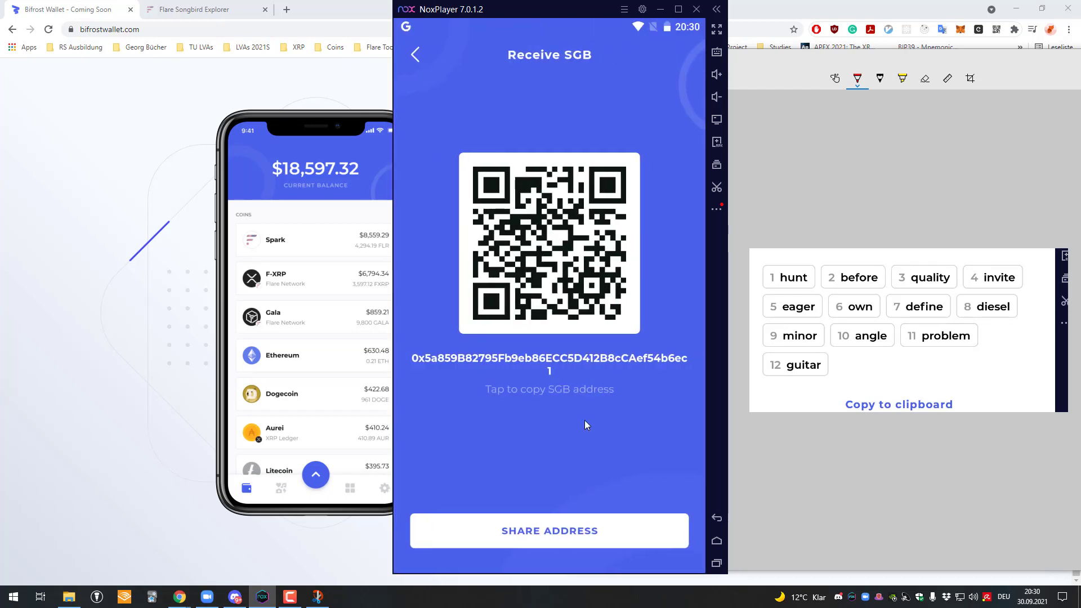
{"action": "left_click", "coordinate": [560, 359]}
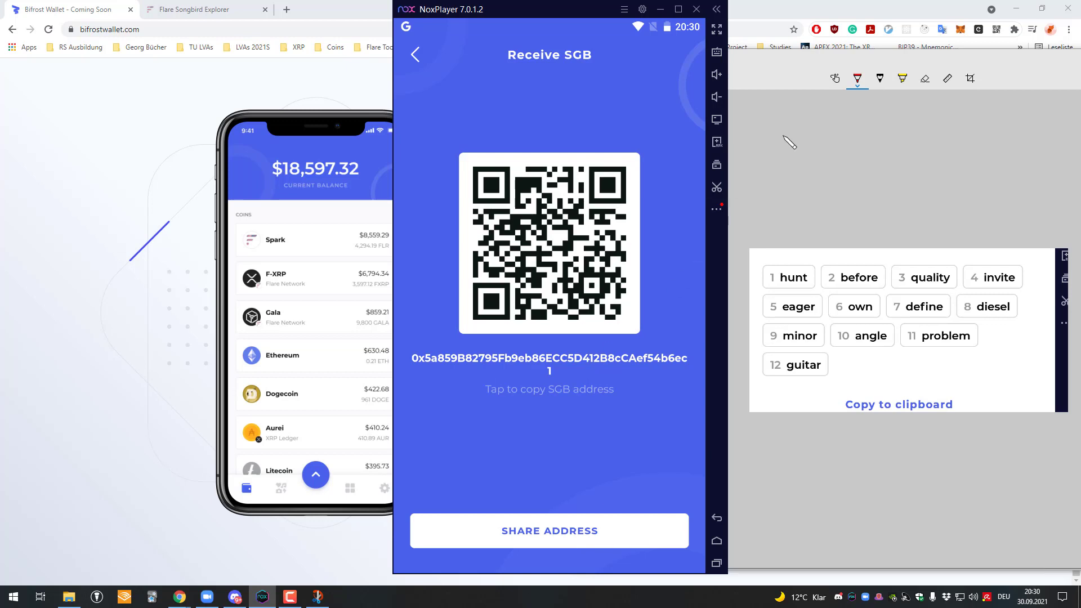
{"action": "left_click", "coordinate": [554, 361]}
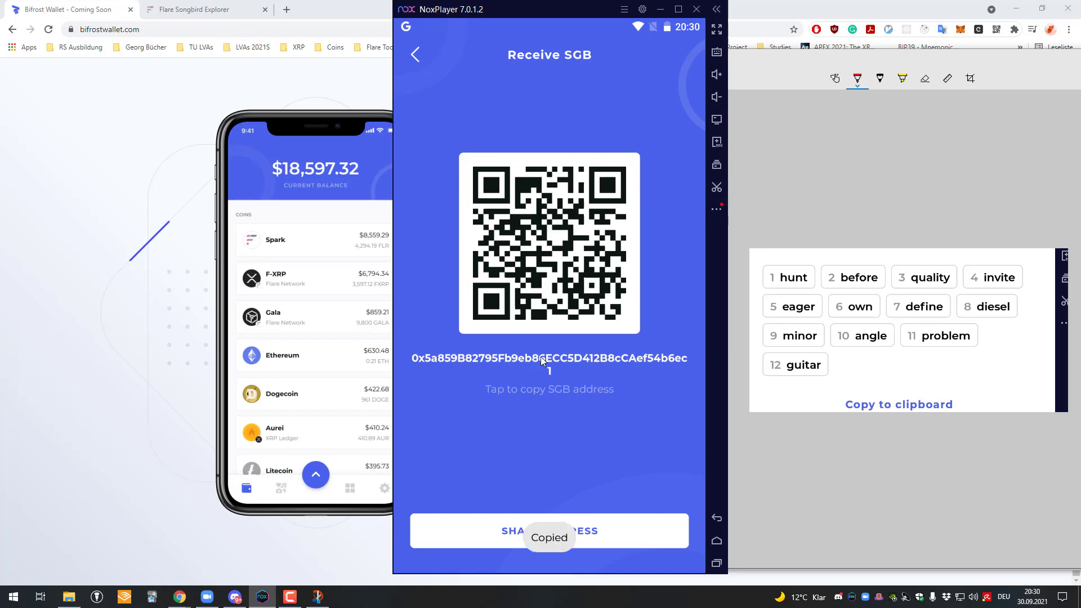
Step: Send 3 SGB from MetaMask to the pasted Bifrost Songbird address and confirm
{"action": "left_click", "coordinate": [961, 30]}
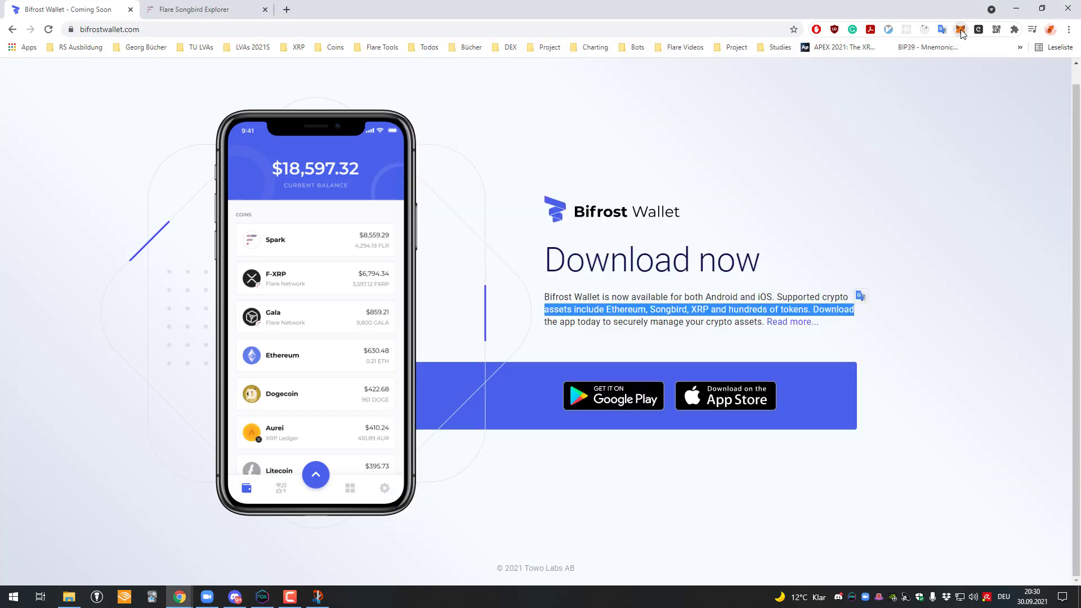
{"action": "left_click", "coordinate": [961, 29]}
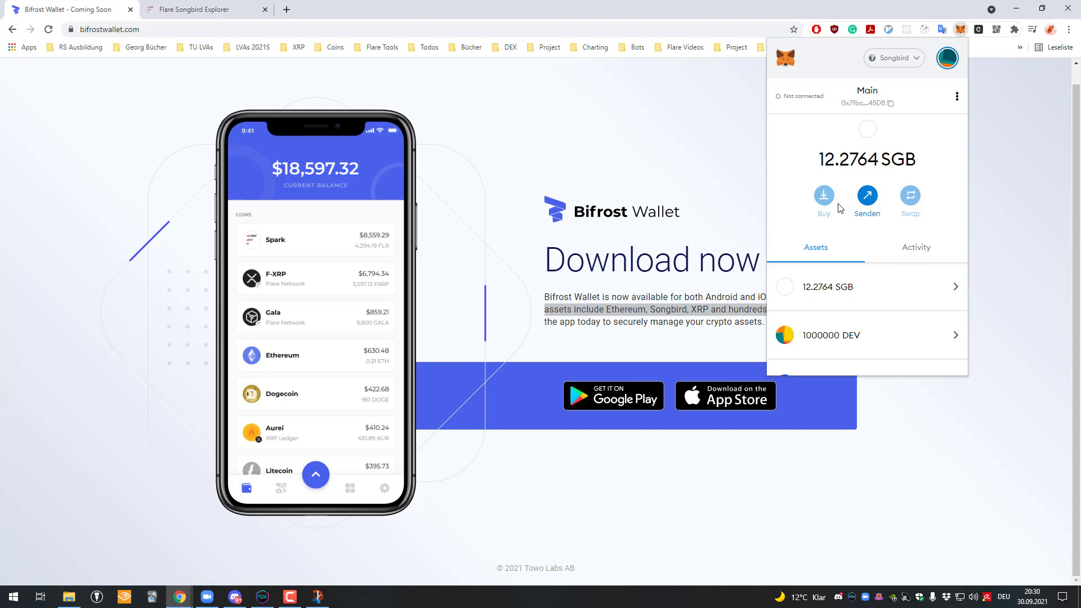
{"action": "left_click", "coordinate": [867, 196]}
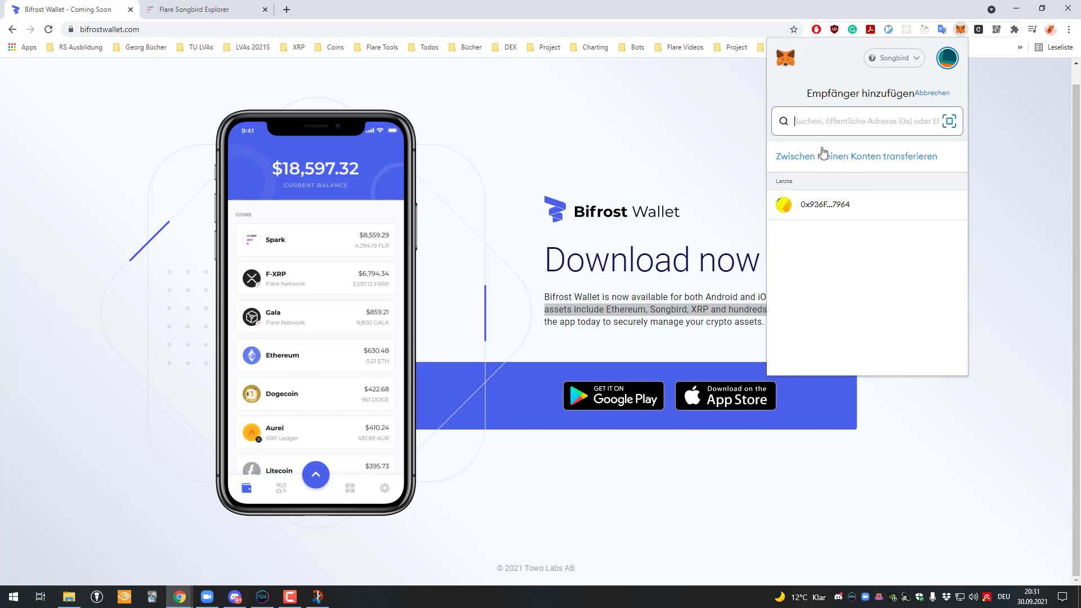
{"action": "key", "text": "ctrl+v"}
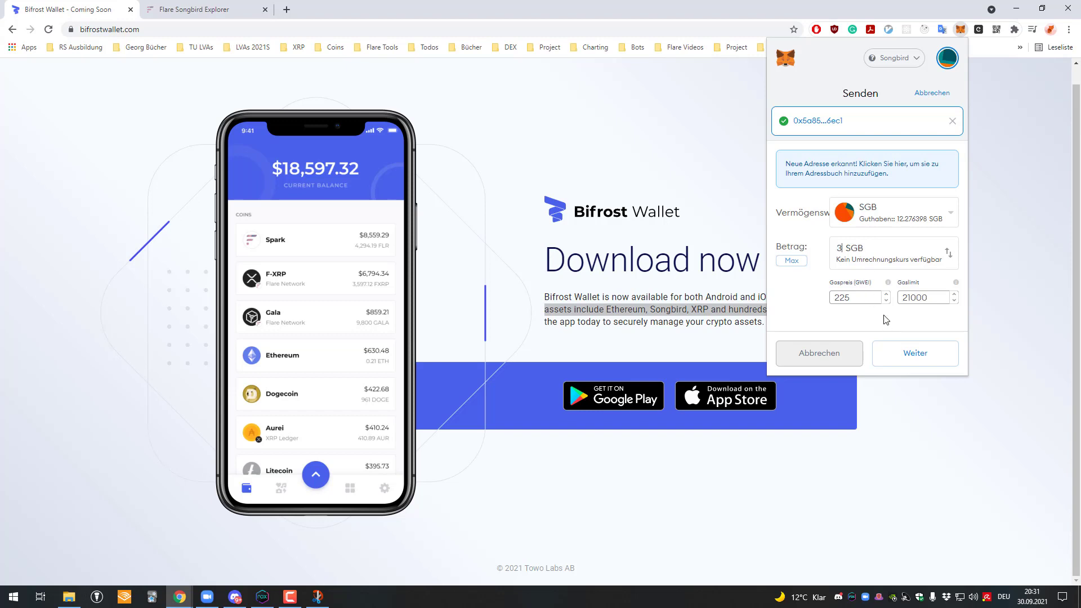
{"action": "left_click", "coordinate": [916, 353]}
{"action": "left_click", "coordinate": [895, 354]}
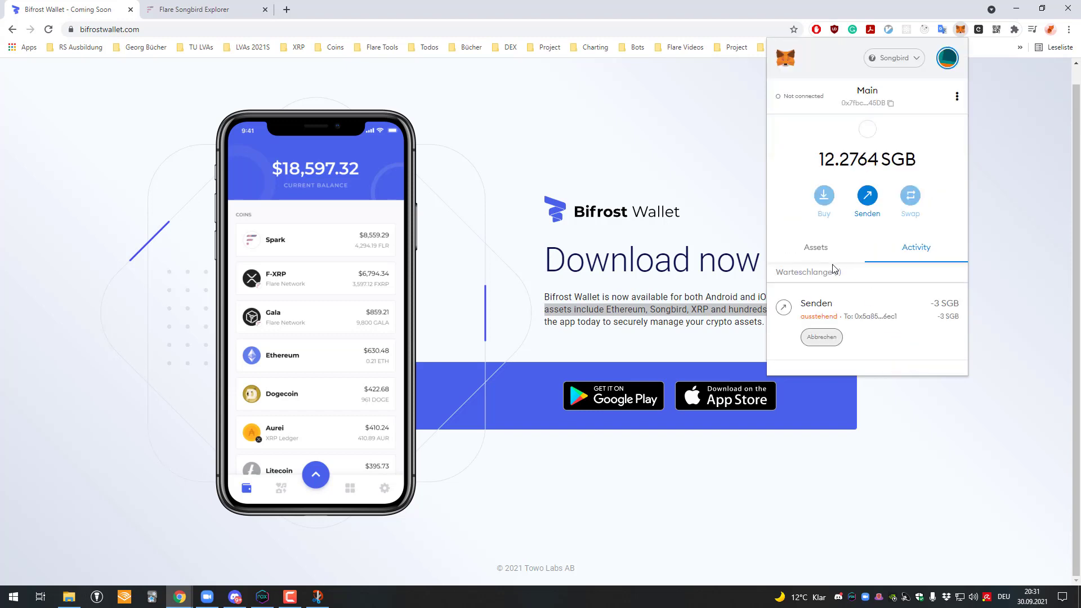
Step: Return to the wallet home, open Songbird and start a Wrap from its ••• menu
{"action": "left_click", "coordinate": [264, 596]}
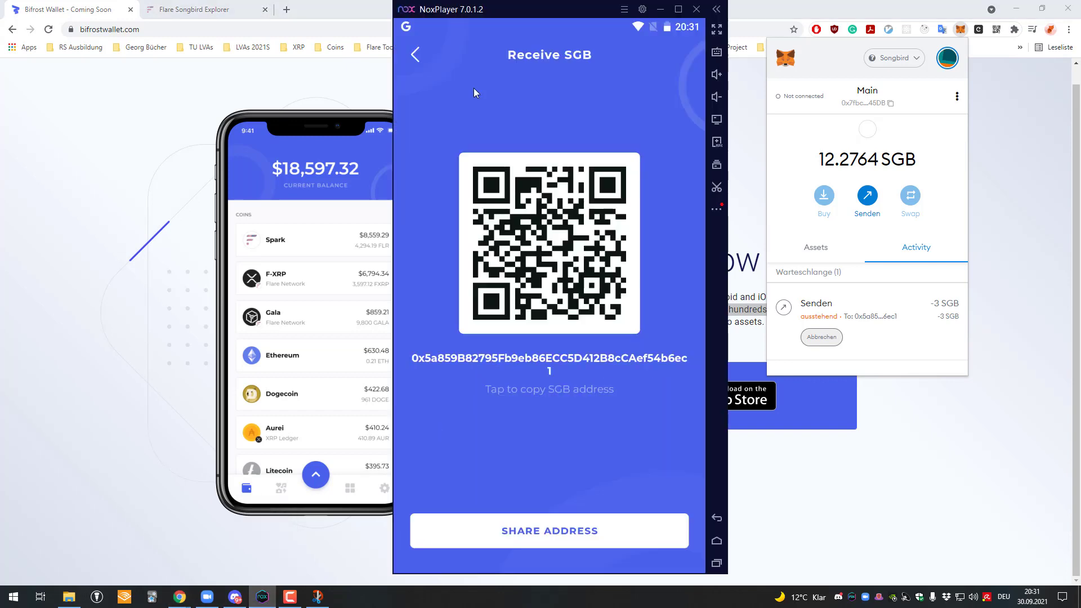
{"action": "left_click", "coordinate": [415, 54]}
{"action": "left_click", "coordinate": [415, 52]}
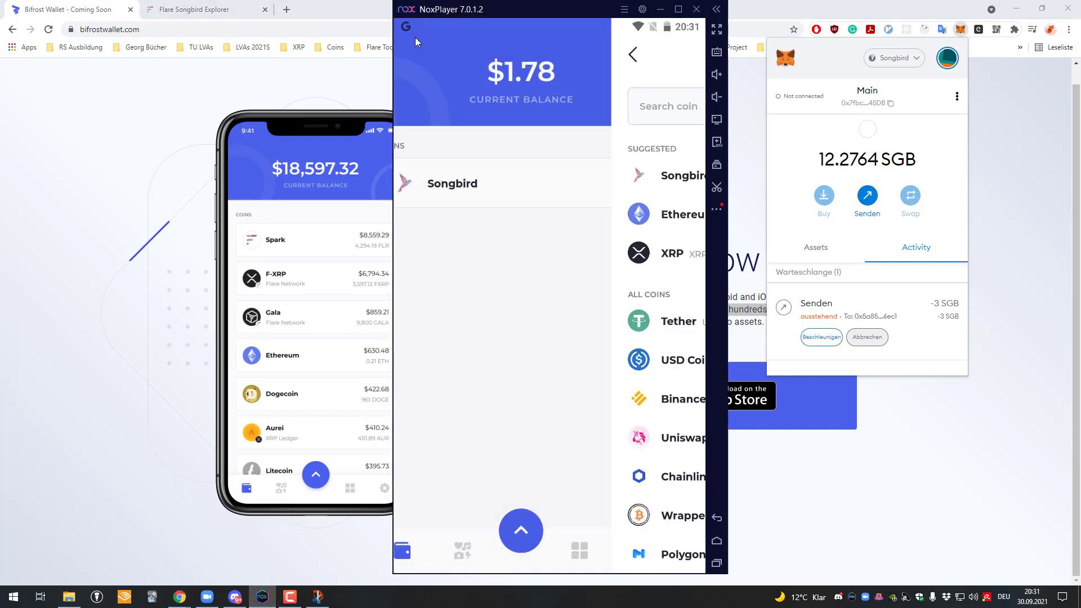
{"action": "left_click", "coordinate": [552, 183]}
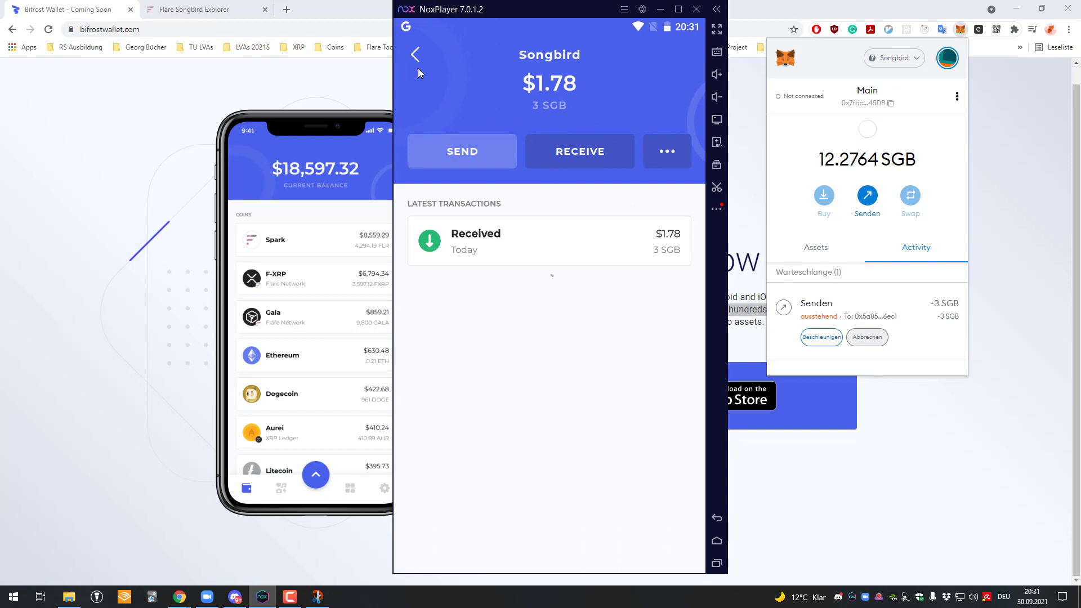
{"action": "left_click", "coordinate": [664, 163]}
{"action": "left_click", "coordinate": [629, 188]}
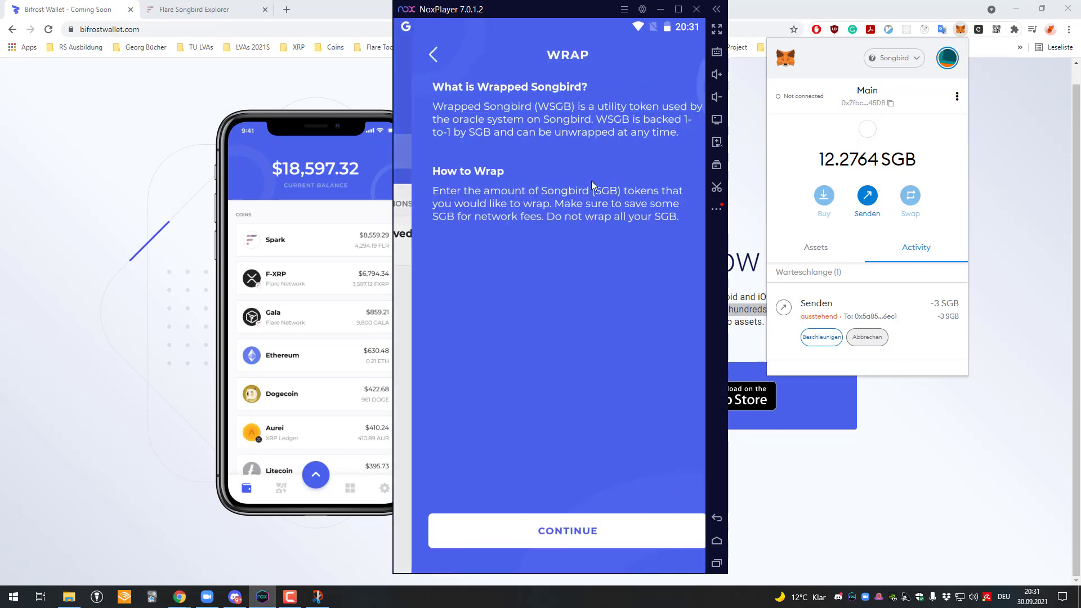
{"action": "left_click", "coordinate": [586, 538]}
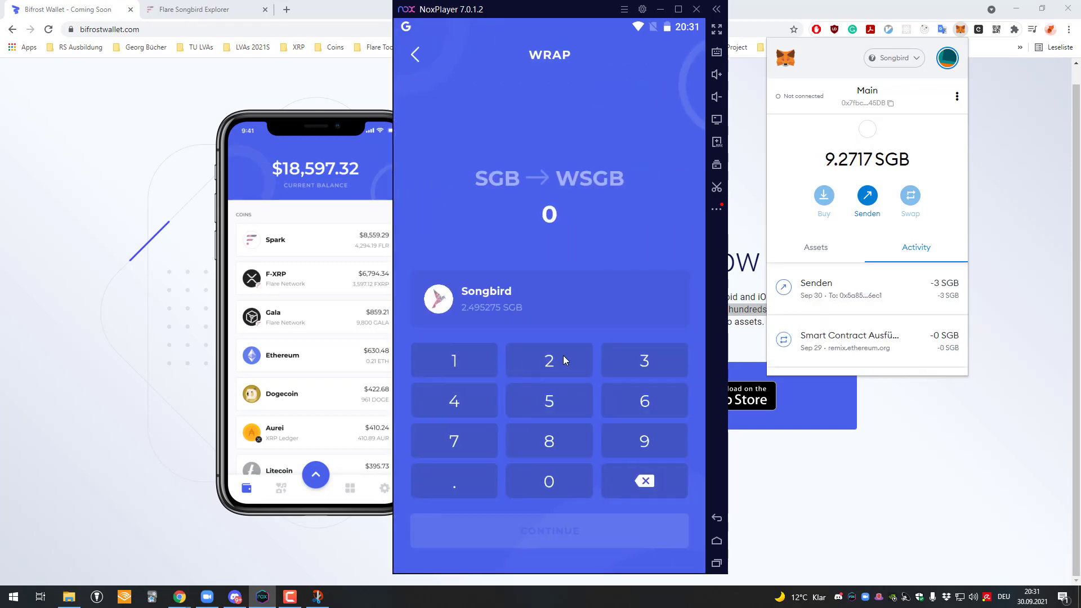
Step: Wrap 1 SGB into WSGB, confirming it with the wallet PIN
{"action": "left_click", "coordinate": [489, 355]}
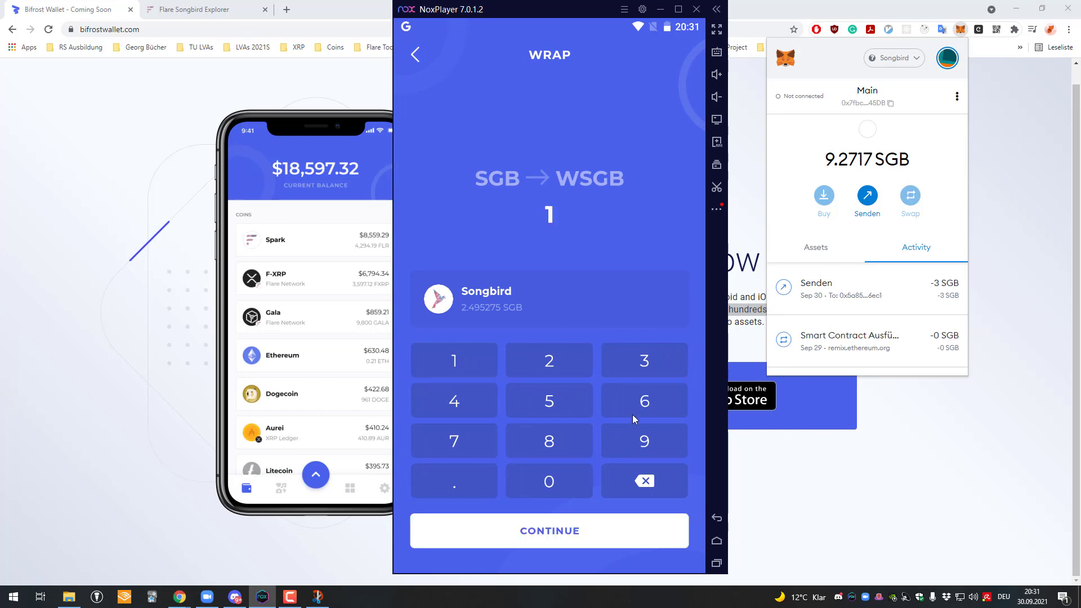
{"action": "left_click", "coordinate": [647, 524]}
{"action": "left_click", "coordinate": [611, 434]}
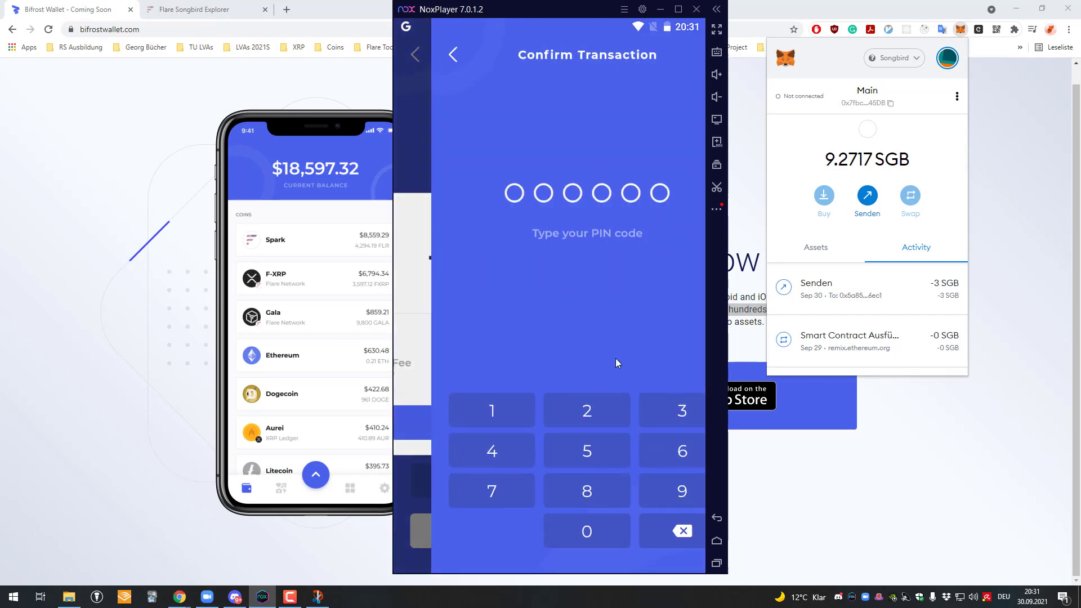
{"action": "left_click", "coordinate": [469, 403]}
{"action": "left_click", "coordinate": [549, 410]}
{"action": "left_click", "coordinate": [623, 410]}
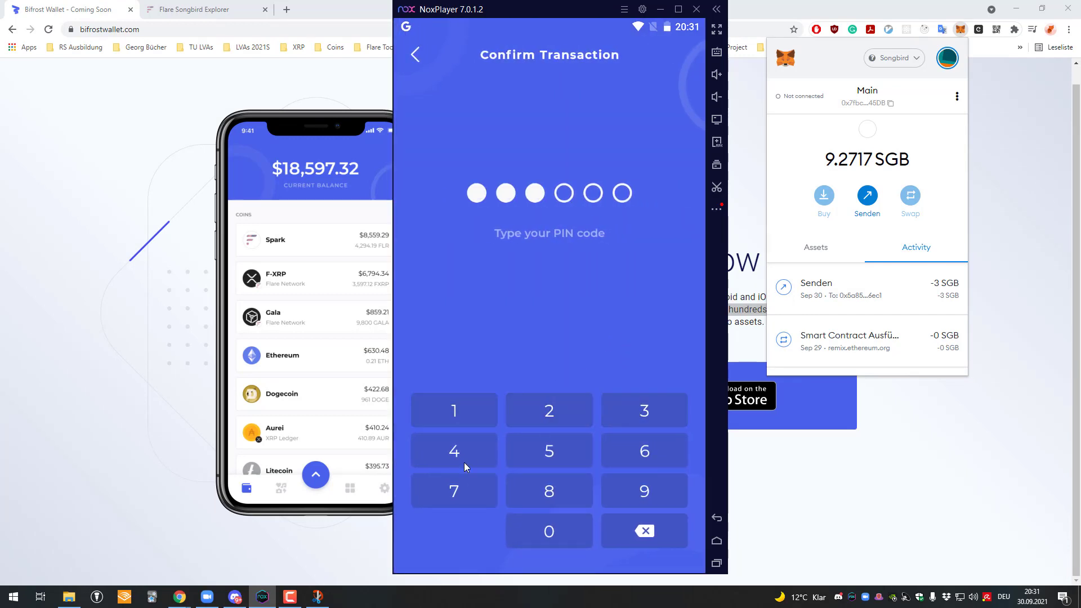
{"action": "left_click", "coordinate": [464, 462]}
{"action": "left_click", "coordinate": [549, 451]}
{"action": "left_click", "coordinate": [640, 457]}
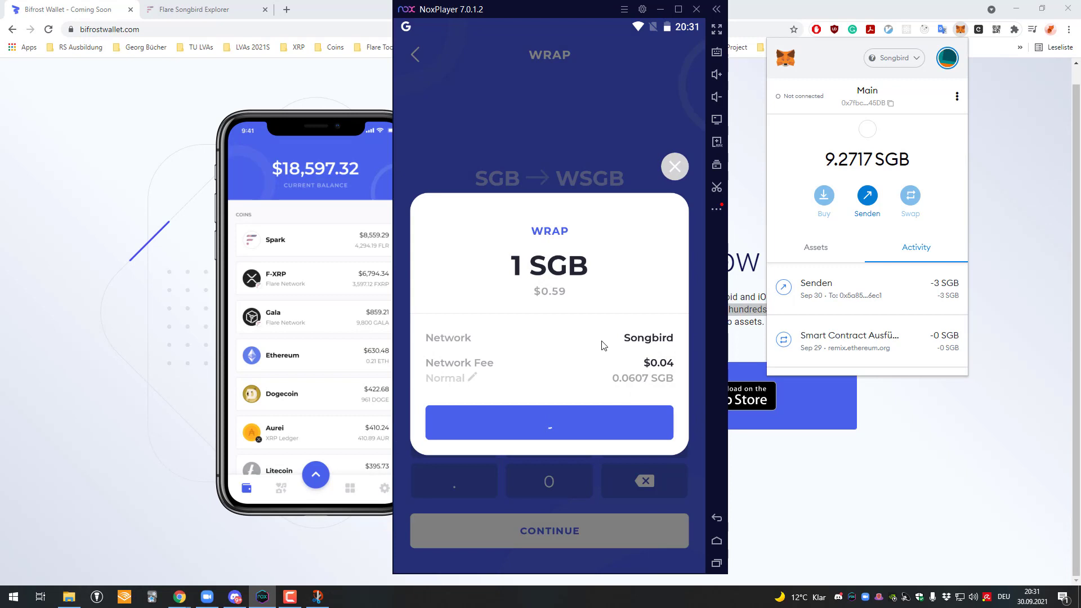
Step: Dismiss the submitted notice and open the Wrapped Songbird coin page
{"action": "left_click", "coordinate": [591, 398]}
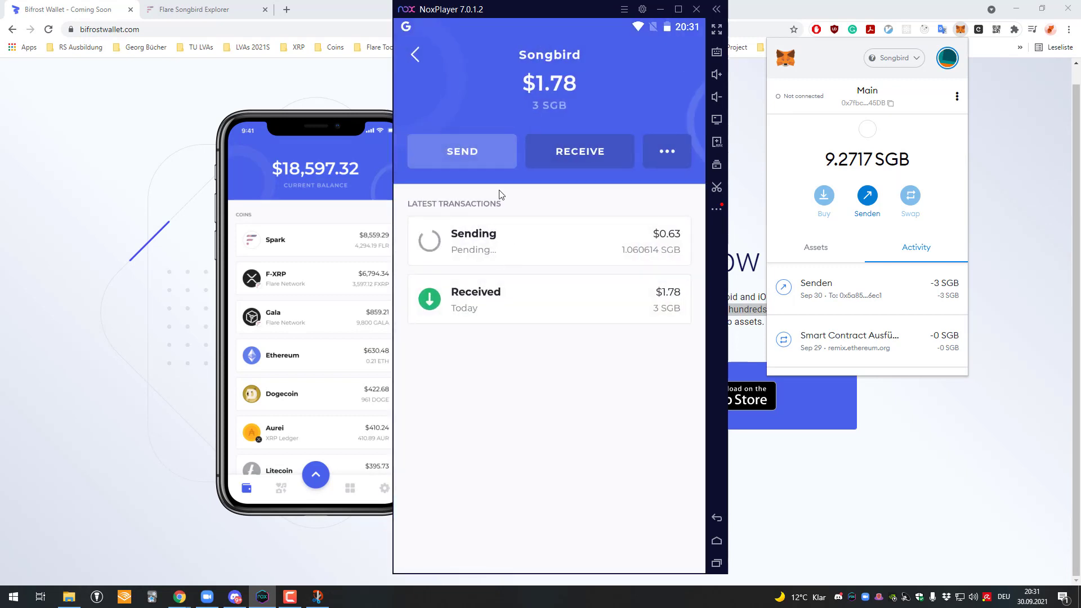
{"action": "left_click", "coordinate": [414, 55]}
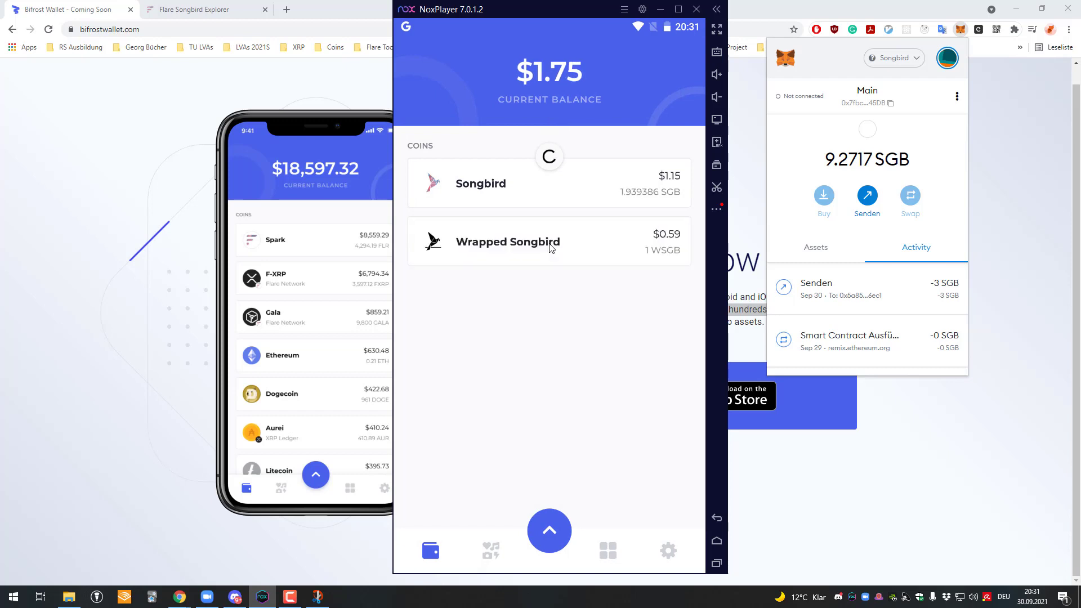
{"action": "left_click", "coordinate": [581, 250]}
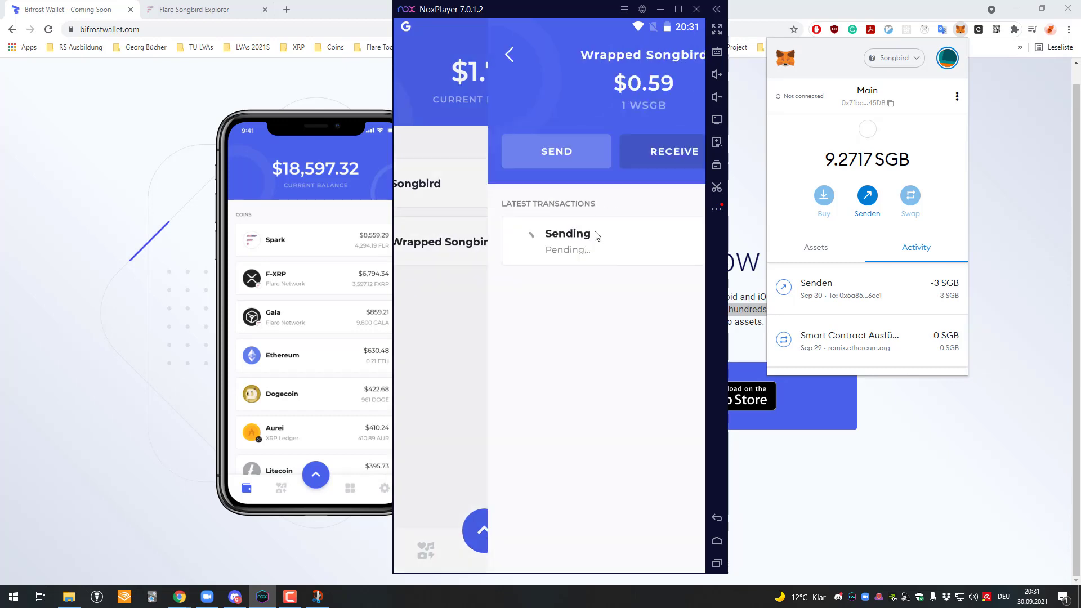
Step: Show the Wrapped Songbird ••• menu with Open in Explorer, Unwrap and Delegate
{"action": "left_click", "coordinate": [665, 150]}
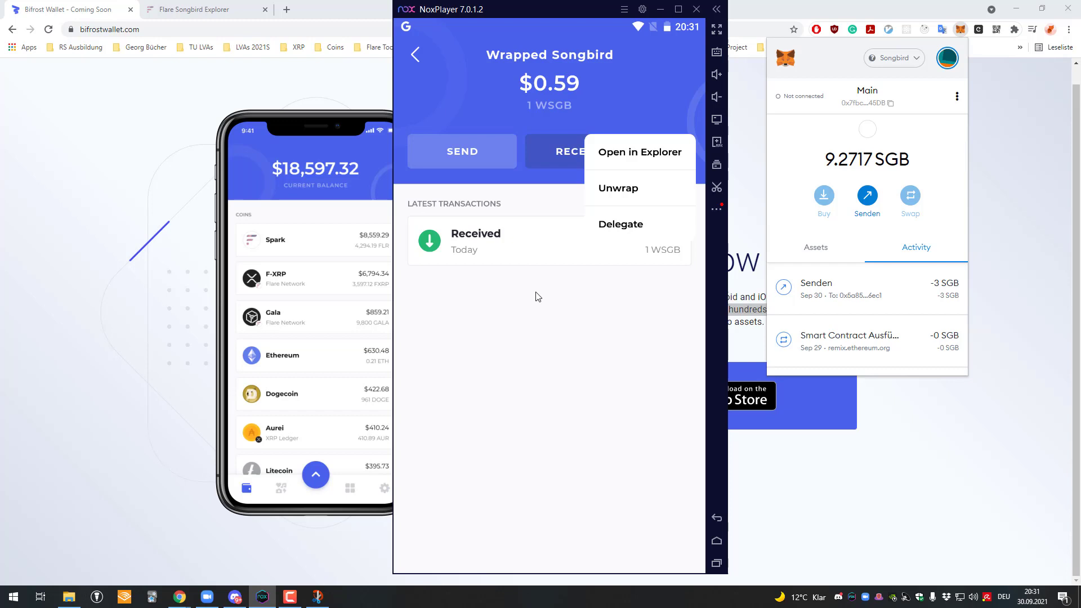
{"action": "left_click", "coordinate": [563, 273]}
{"action": "left_click", "coordinate": [666, 151]}
{"action": "left_click", "coordinate": [591, 266]}
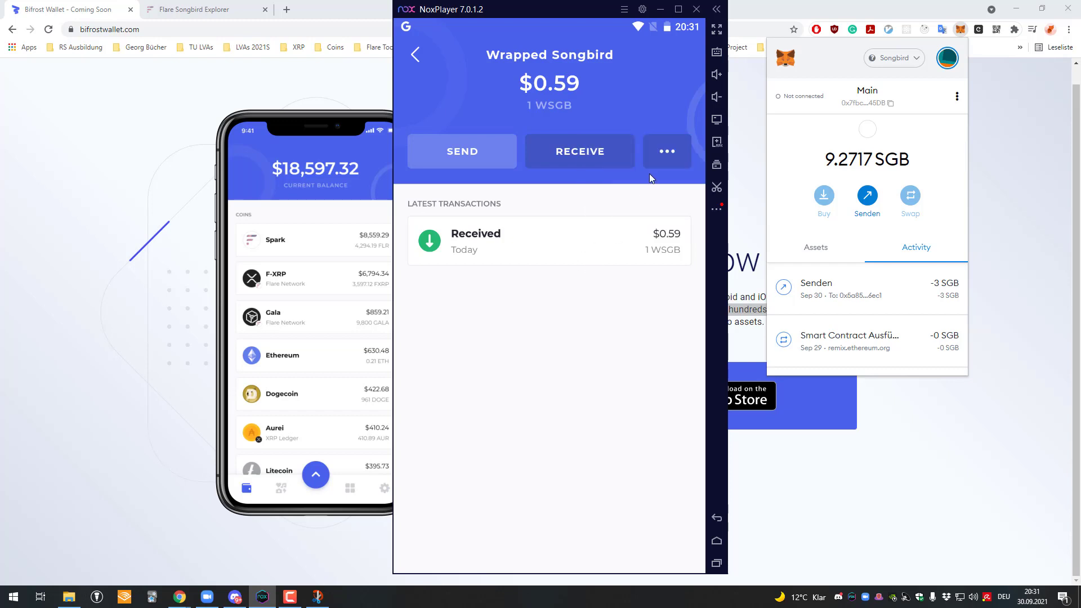
{"action": "left_click", "coordinate": [653, 176]}
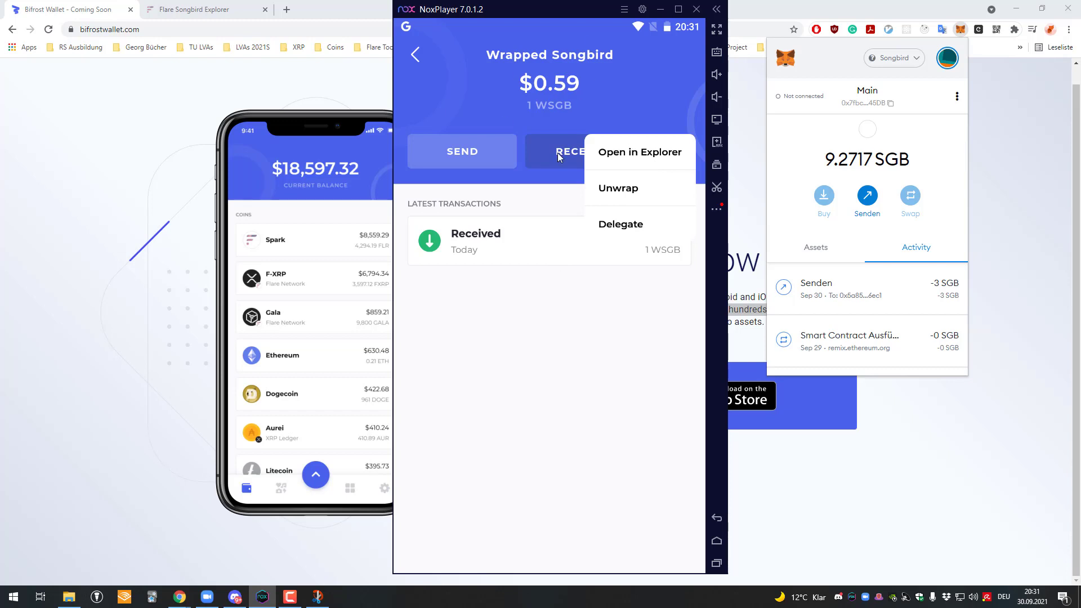
Step: Open the Delegate page for the WSGB from the ••• menu
{"action": "left_click", "coordinate": [519, 282]}
{"action": "left_click", "coordinate": [664, 152]}
{"action": "left_click", "coordinate": [631, 223]}
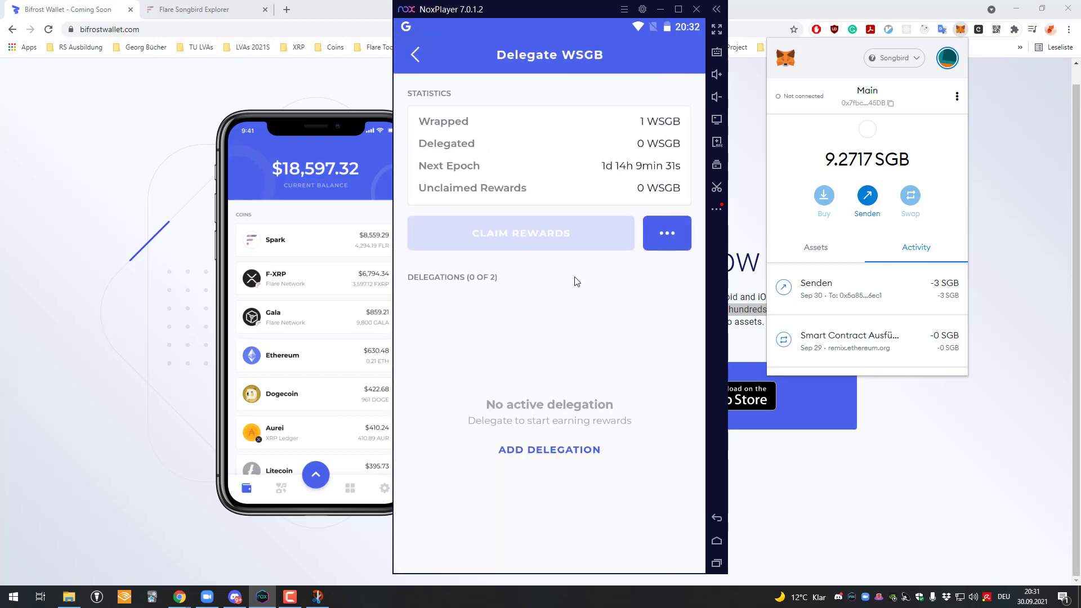
{"action": "left_click", "coordinate": [666, 233]}
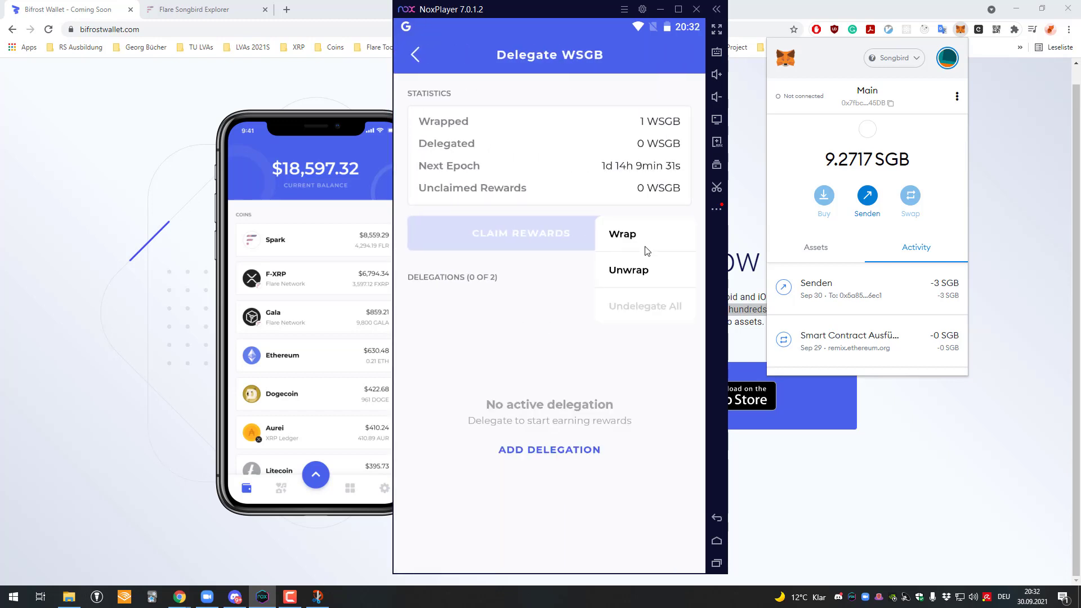
{"action": "left_click", "coordinate": [527, 281]}
Step: Add a new delegation and choose Bifrost Oracle as the provider
{"action": "left_click", "coordinate": [548, 450]}
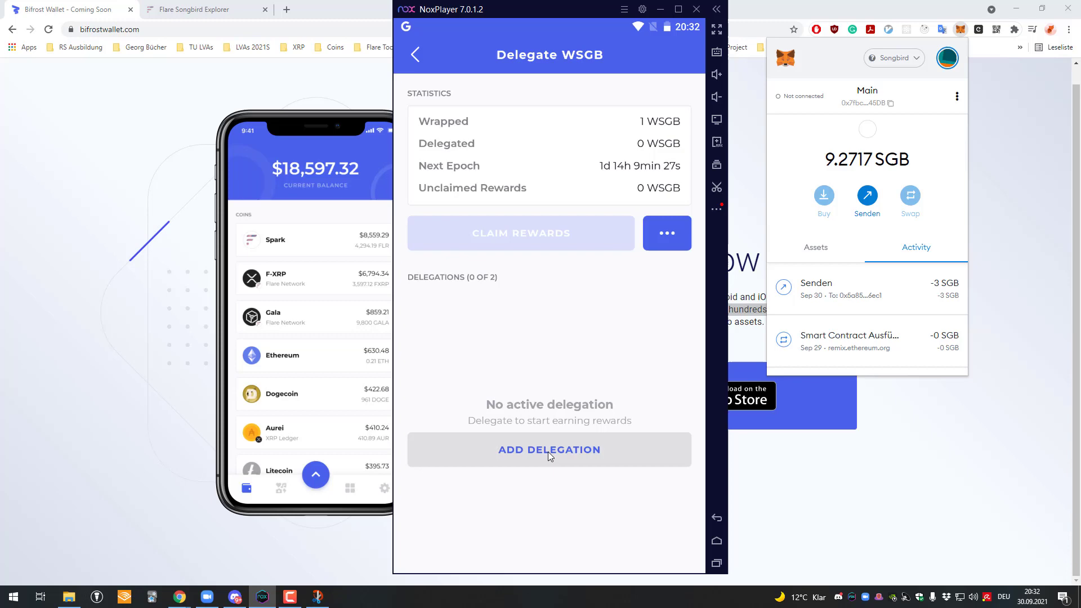
{"action": "left_click", "coordinate": [613, 522]}
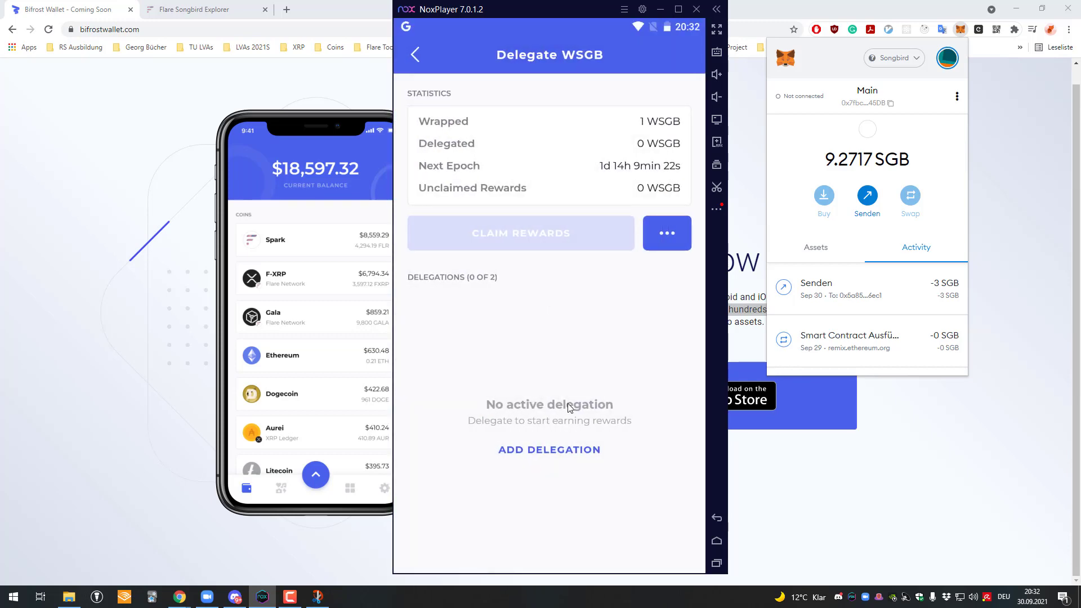
{"action": "left_click", "coordinate": [549, 451]}
{"action": "left_click", "coordinate": [494, 113]}
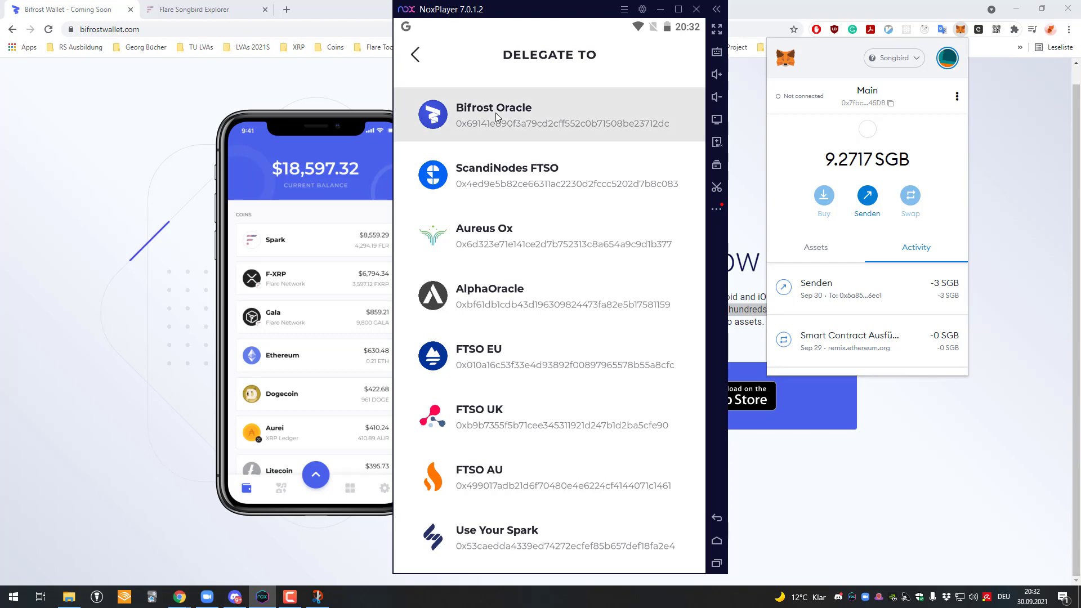
{"action": "left_click", "coordinate": [417, 60]}
{"action": "left_click", "coordinate": [540, 105]}
Step: Delegate 100% of the WSGB and confirm it with the wallet PIN
{"action": "left_click", "coordinate": [458, 361]}
{"action": "left_click", "coordinate": [568, 481]}
{"action": "left_click", "coordinate": [567, 481]}
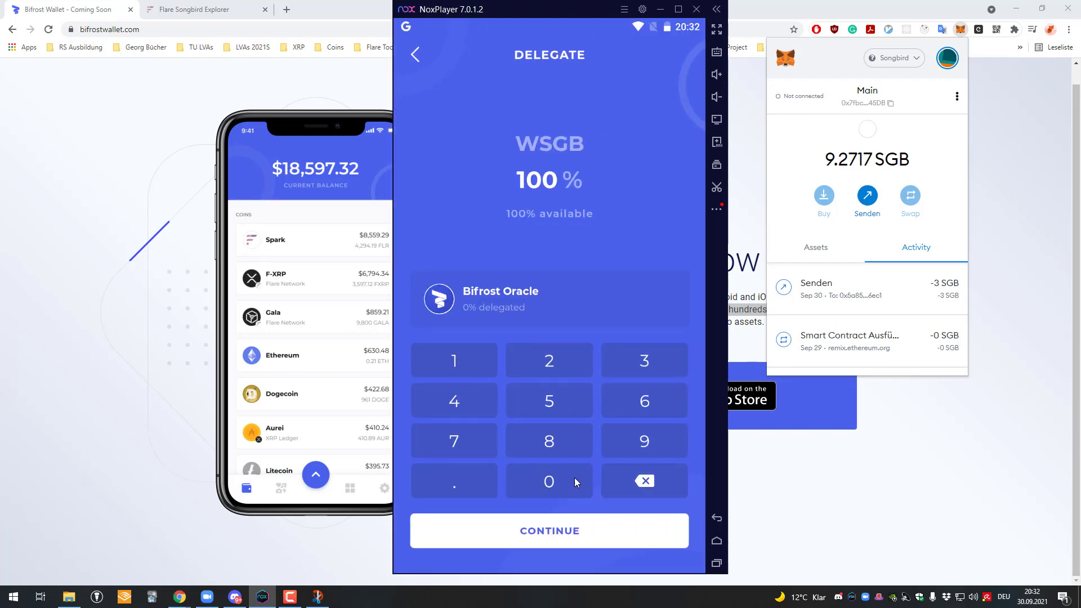
{"action": "left_click", "coordinate": [608, 539]}
{"action": "left_click", "coordinate": [616, 450]}
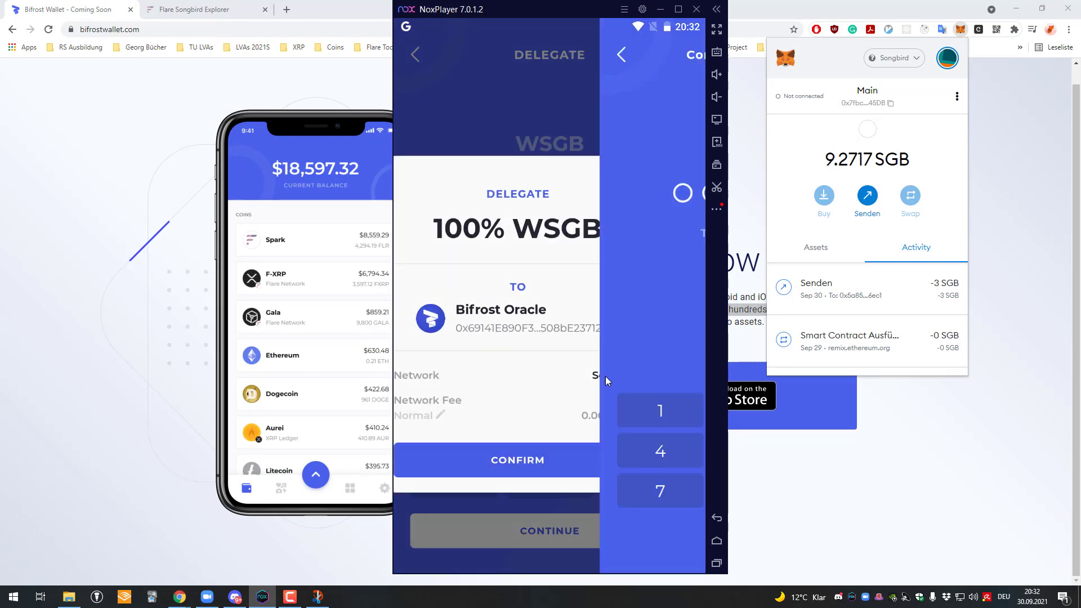
{"action": "left_click", "coordinate": [536, 412]}
{"action": "left_click", "coordinate": [536, 412]}
{"action": "left_click", "coordinate": [536, 413]}
{"action": "left_click", "coordinate": [496, 450]}
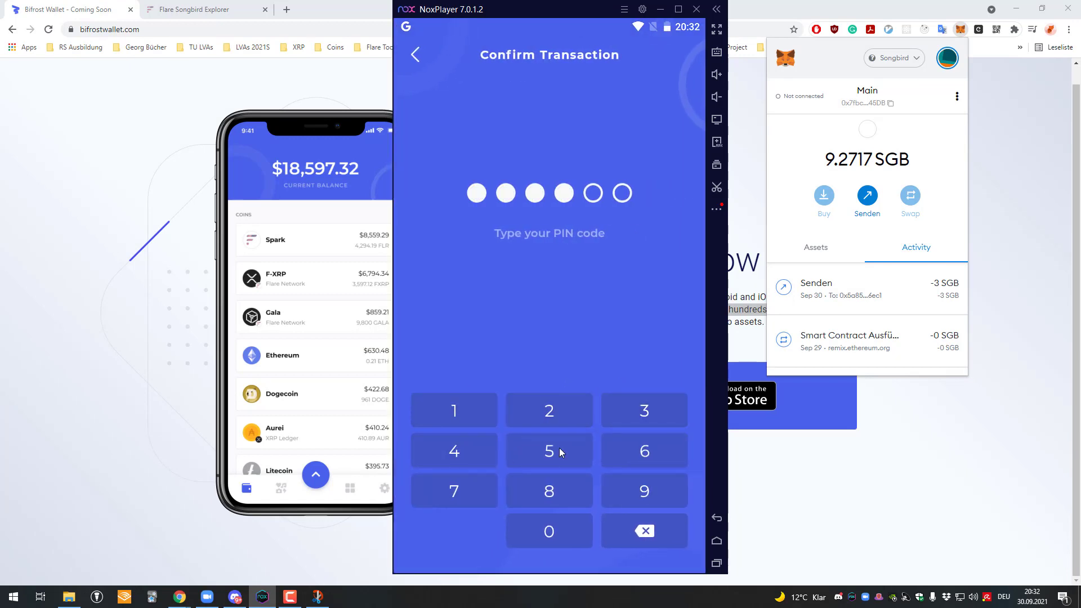
{"action": "left_click", "coordinate": [619, 450]}
{"action": "left_click", "coordinate": [619, 450]}
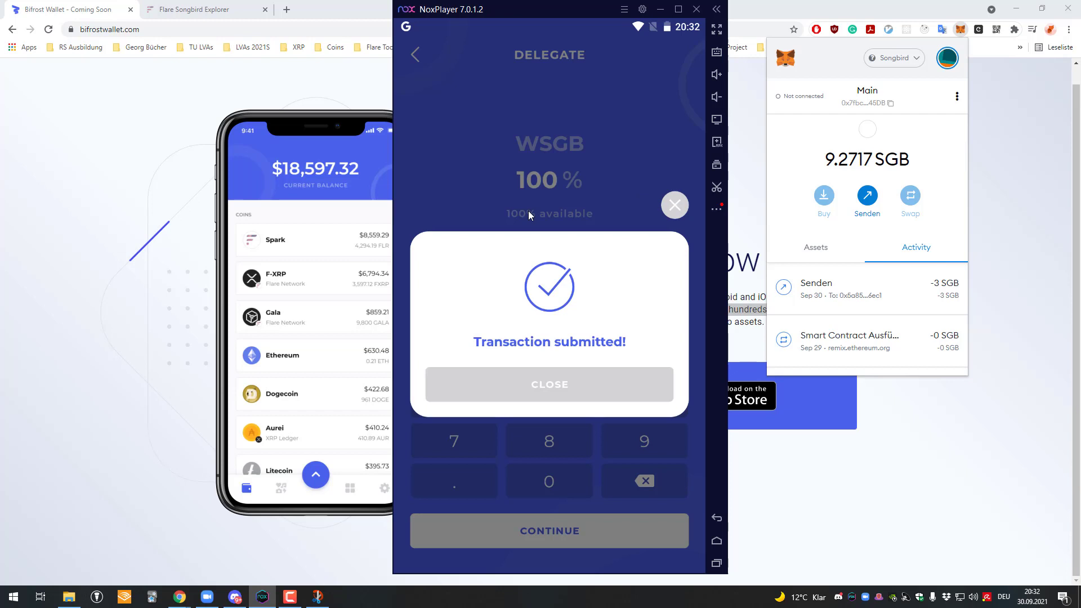
{"action": "left_click", "coordinate": [573, 393]}
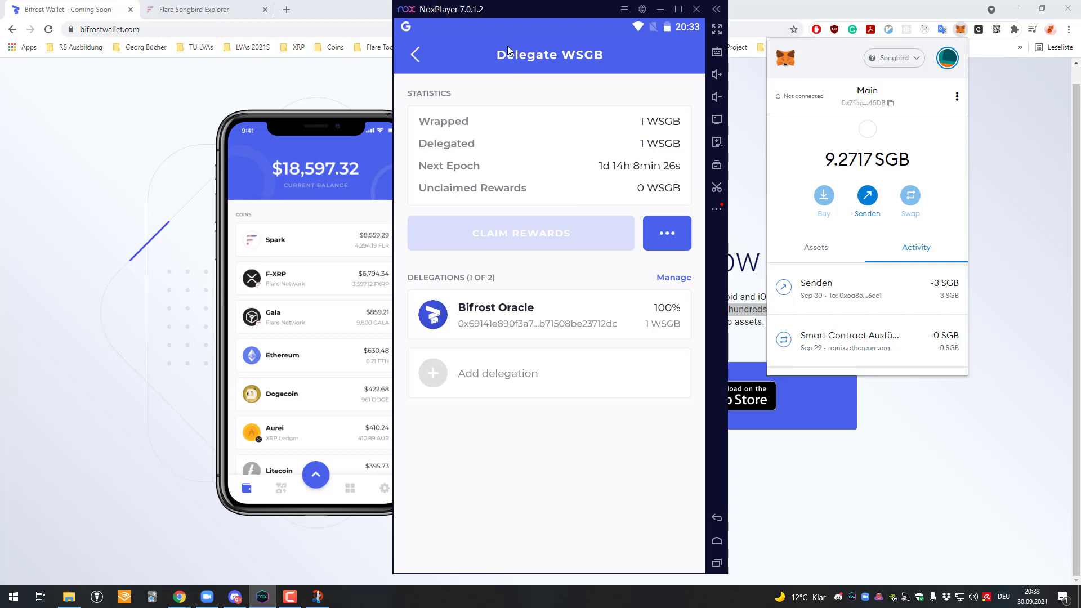
Step: Return to the wallet home and open Wrapped Songbird's received WSGB transaction
{"action": "left_click", "coordinate": [405, 54]}
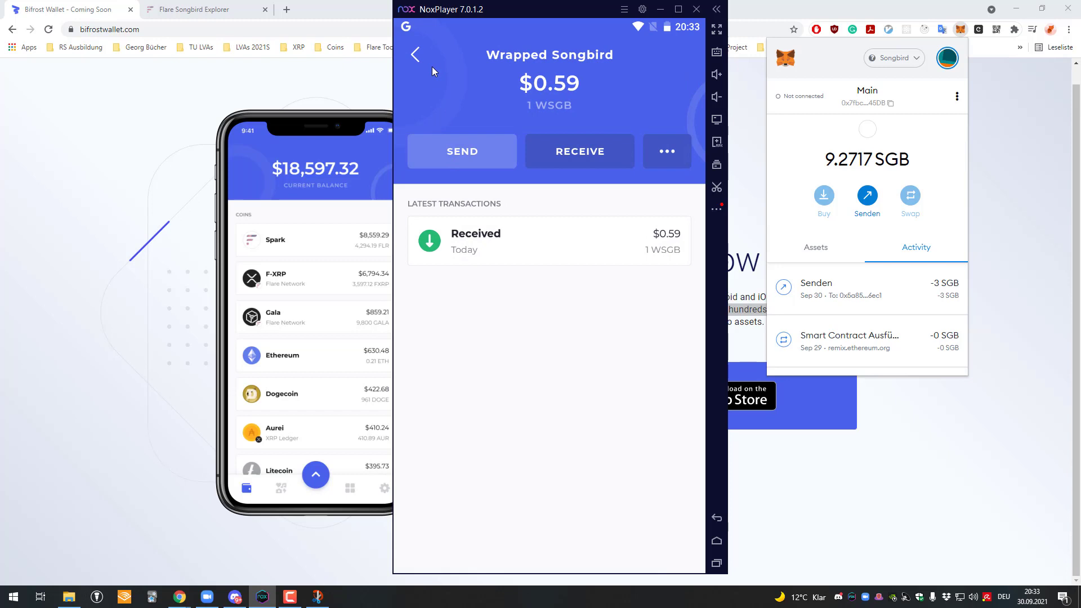
{"action": "left_click", "coordinate": [416, 54]}
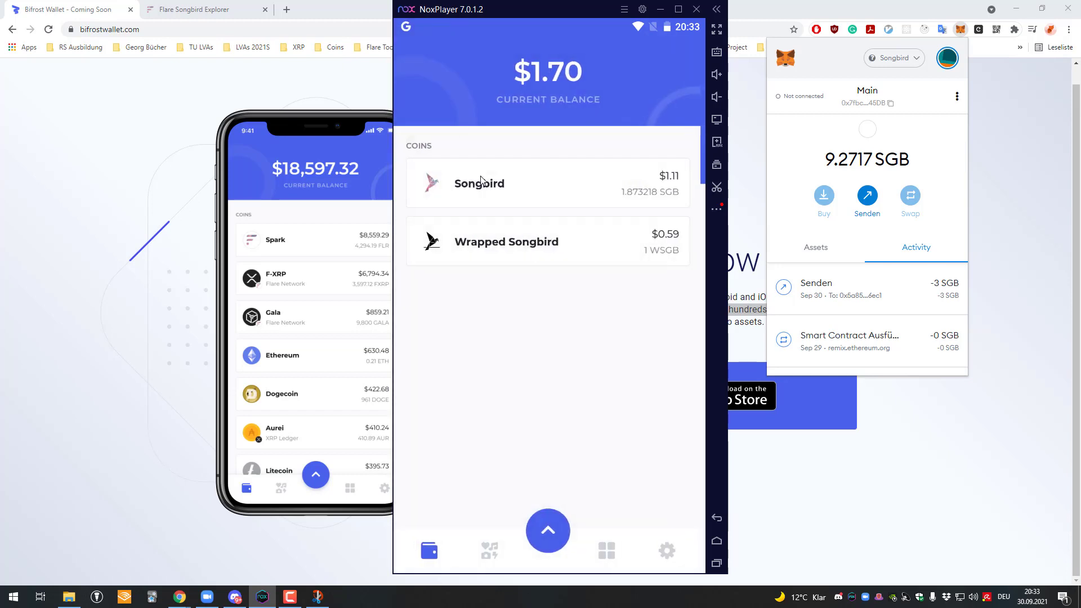
{"action": "left_click", "coordinate": [611, 239]}
{"action": "left_click", "coordinate": [651, 232]}
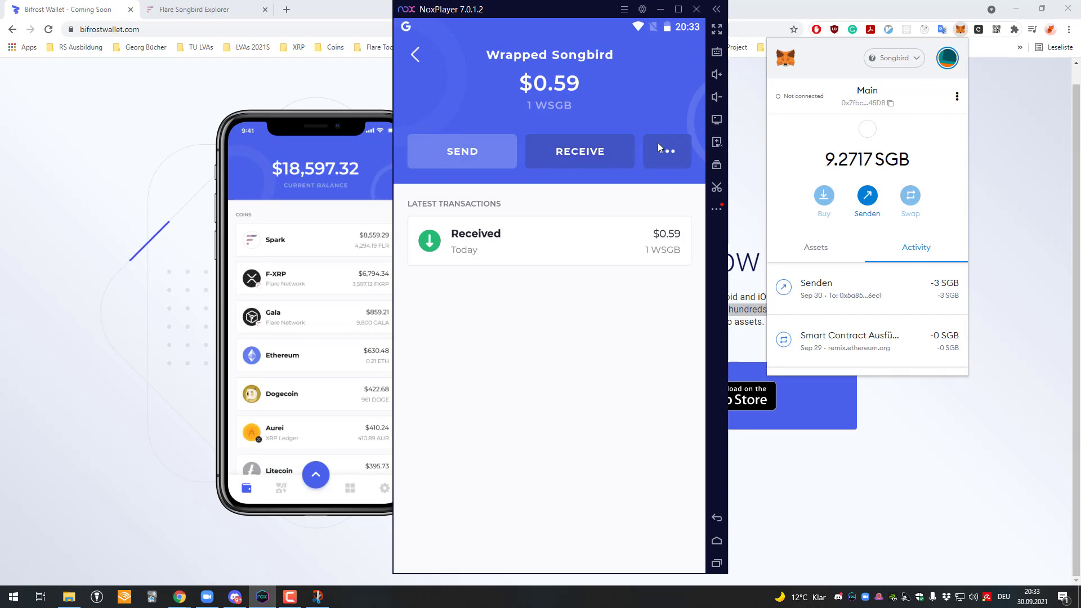
Step: Unwrap 1 WSGB to SGB, confirm with the wallet PIN, then return to the coin list
{"action": "left_click", "coordinate": [673, 151]}
{"action": "left_click", "coordinate": [631, 186]}
{"action": "type", "text": "1"}
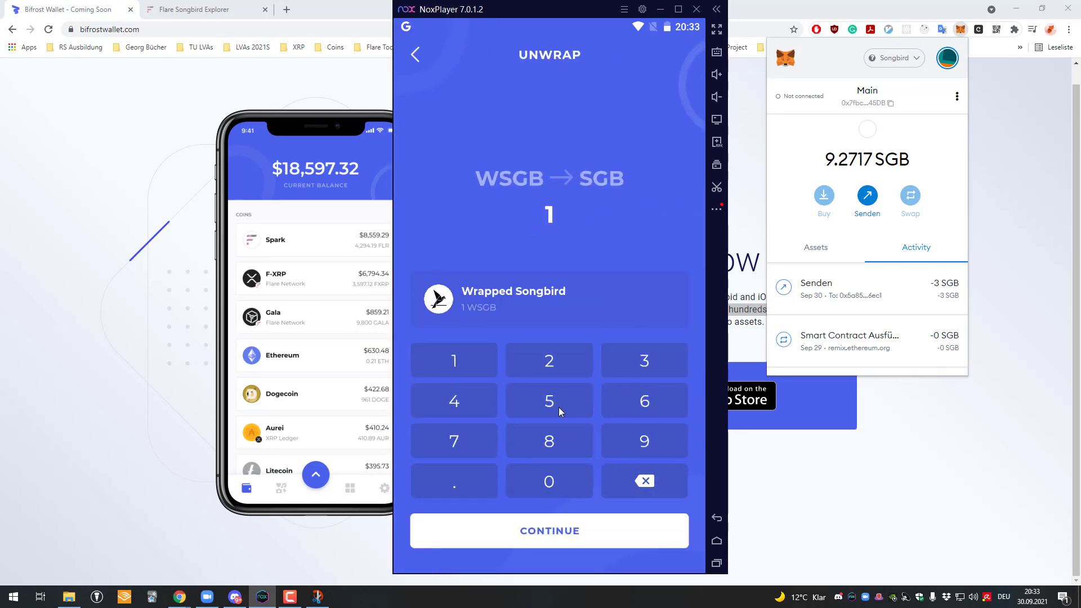
{"action": "left_click", "coordinate": [600, 537]}
{"action": "left_click", "coordinate": [610, 421]}
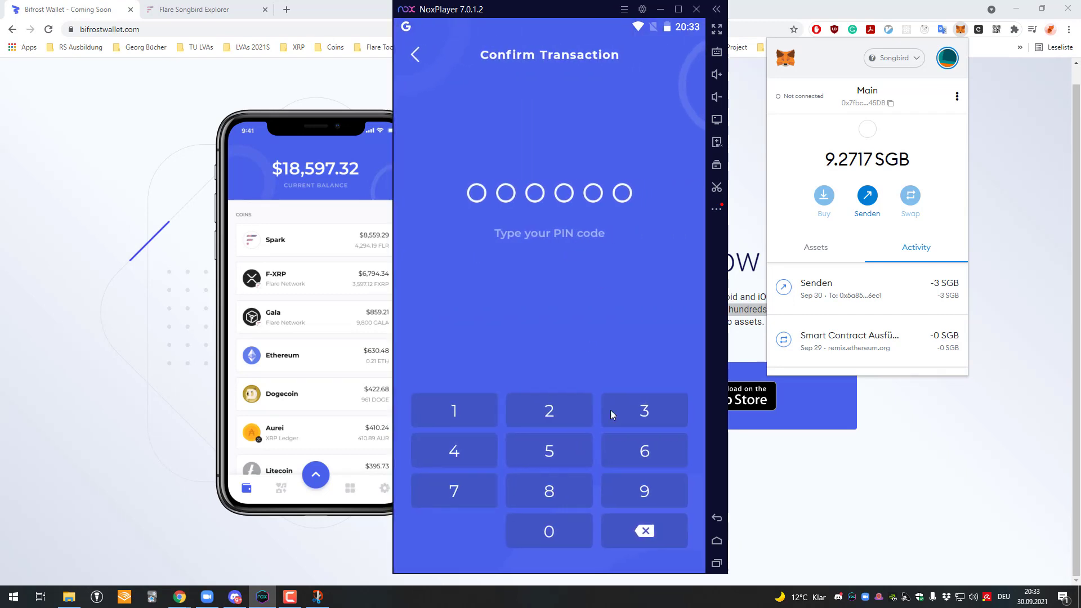
{"action": "left_click", "coordinate": [541, 413]}
{"action": "type", "text": "23456"}
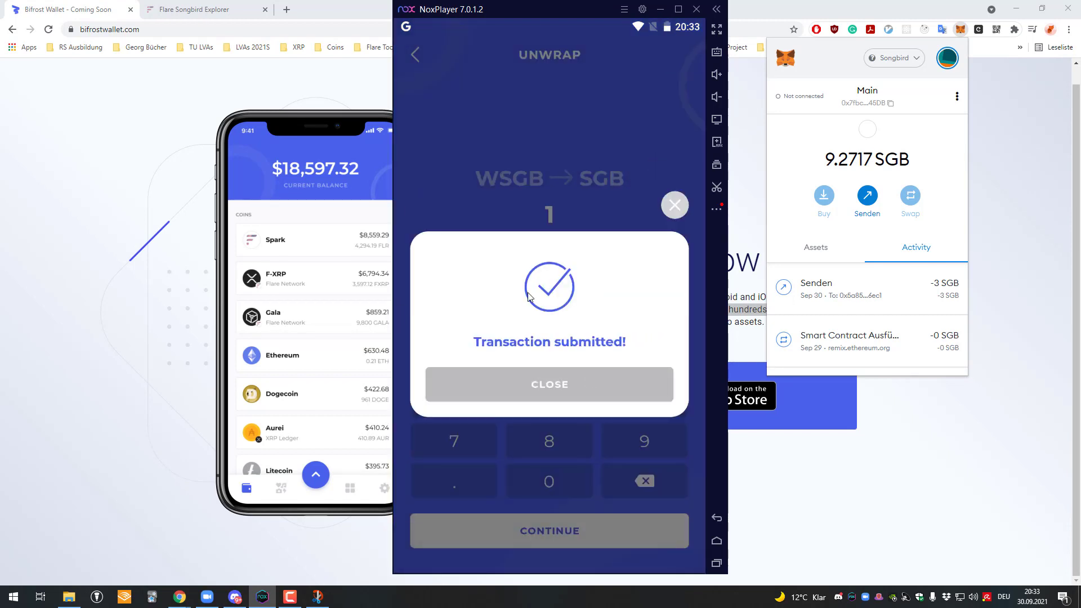
{"action": "left_click", "coordinate": [611, 383]}
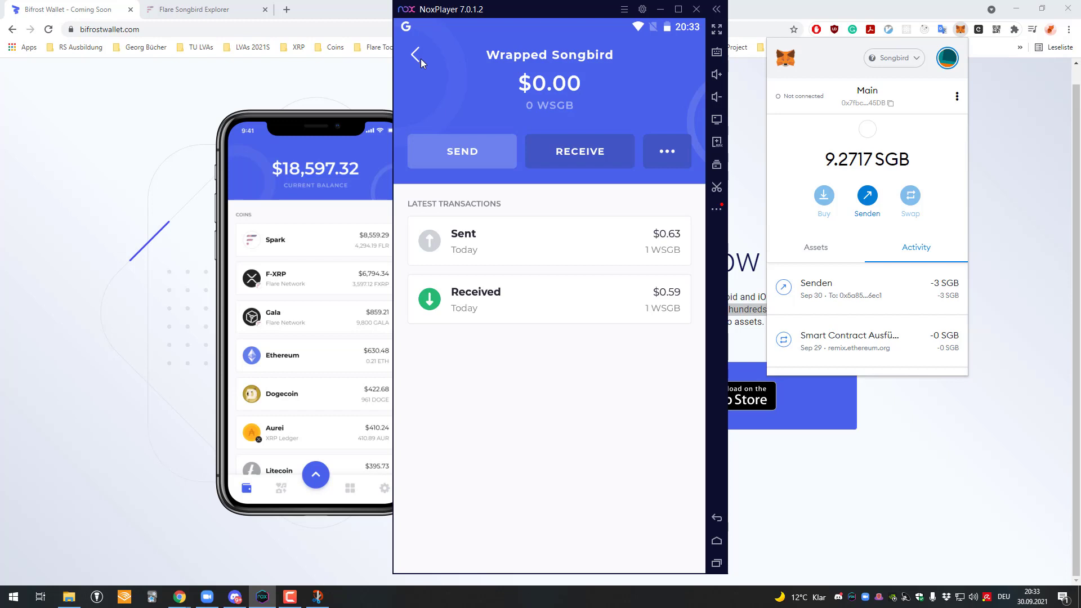
{"action": "left_click", "coordinate": [421, 58]}
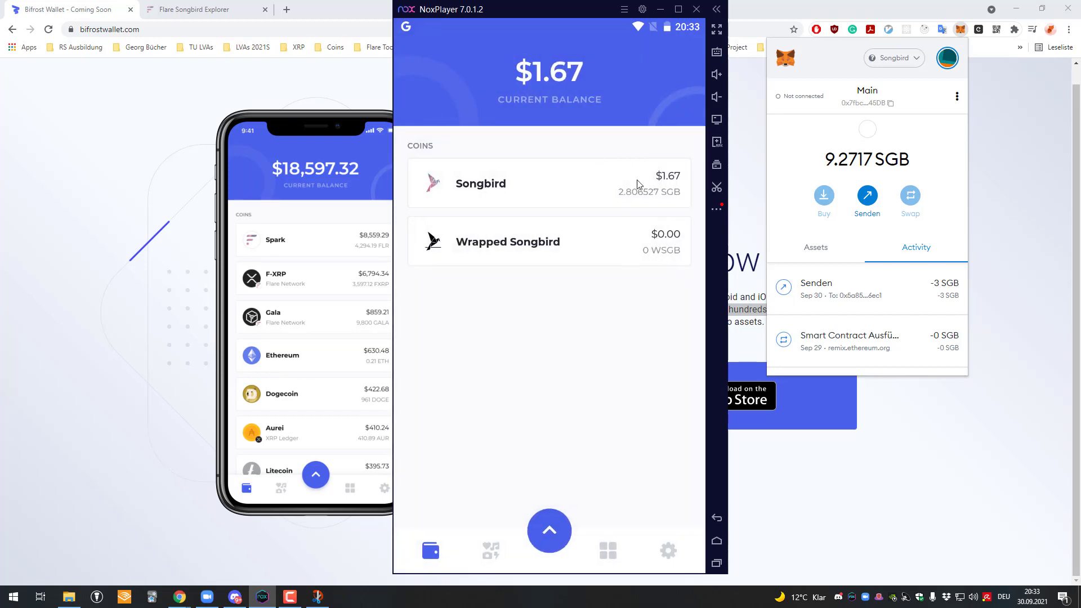
{"action": "left_click", "coordinate": [546, 530]}
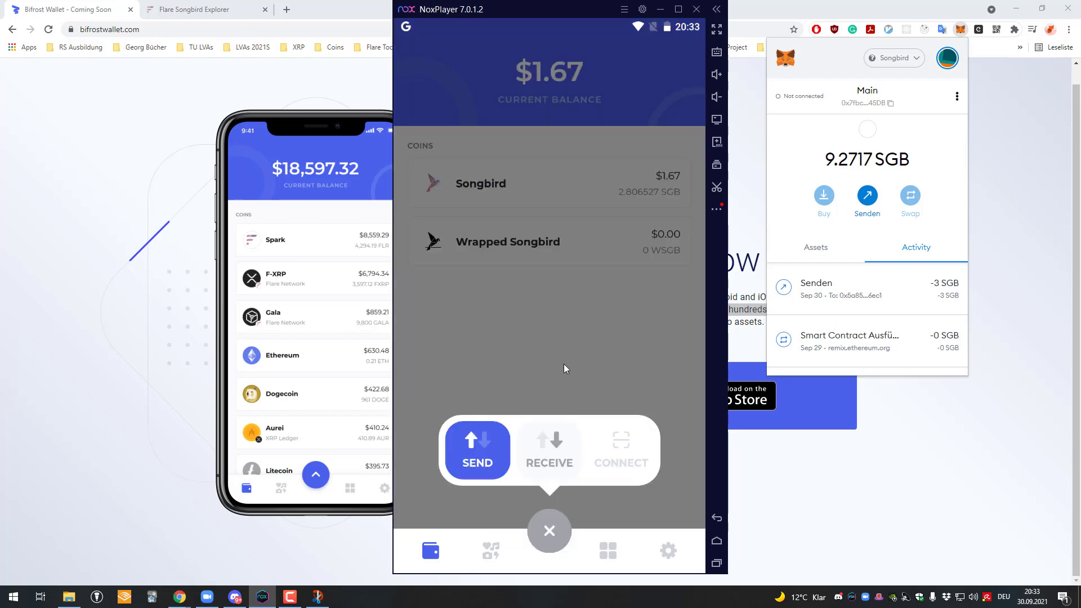
{"action": "left_click", "coordinate": [563, 455]}
{"action": "left_click", "coordinate": [493, 298]}
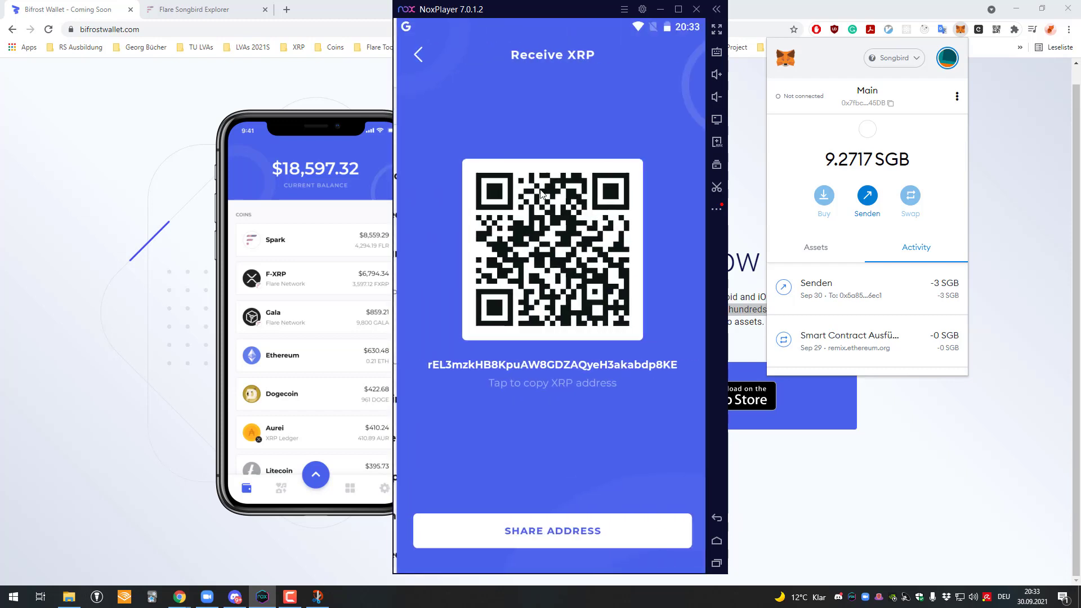
{"action": "left_click", "coordinate": [590, 371]}
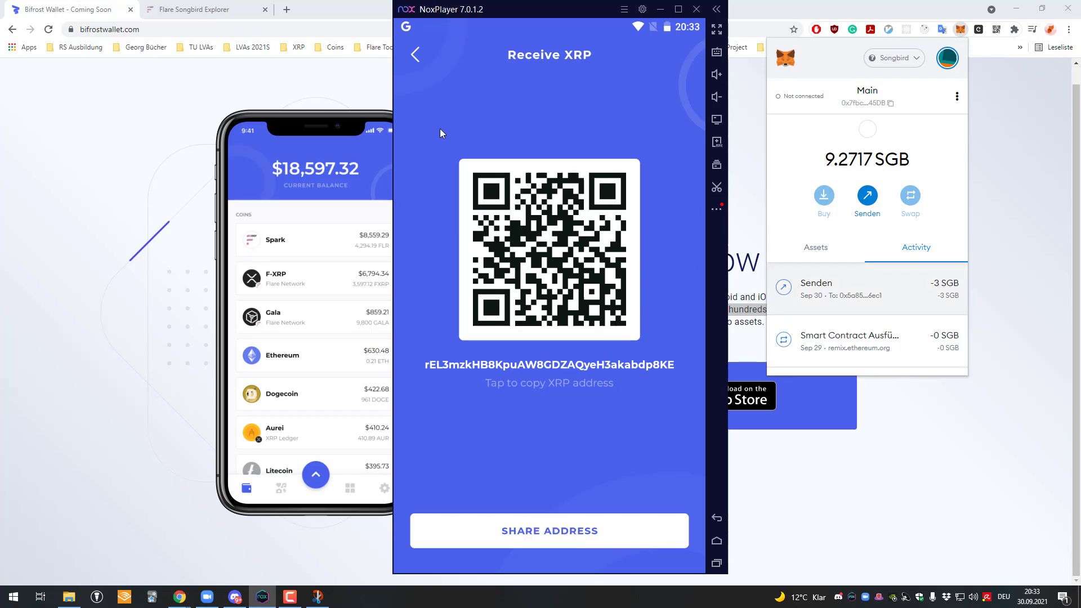
{"action": "left_click", "coordinate": [417, 52]}
{"action": "left_click", "coordinate": [421, 57]}
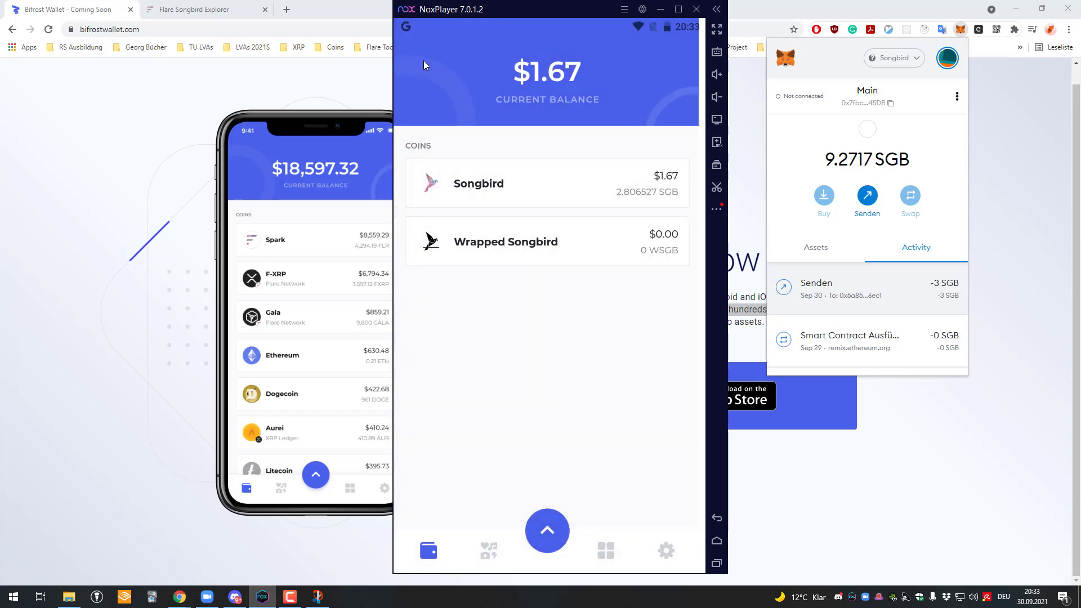
{"action": "left_click", "coordinate": [549, 531]}
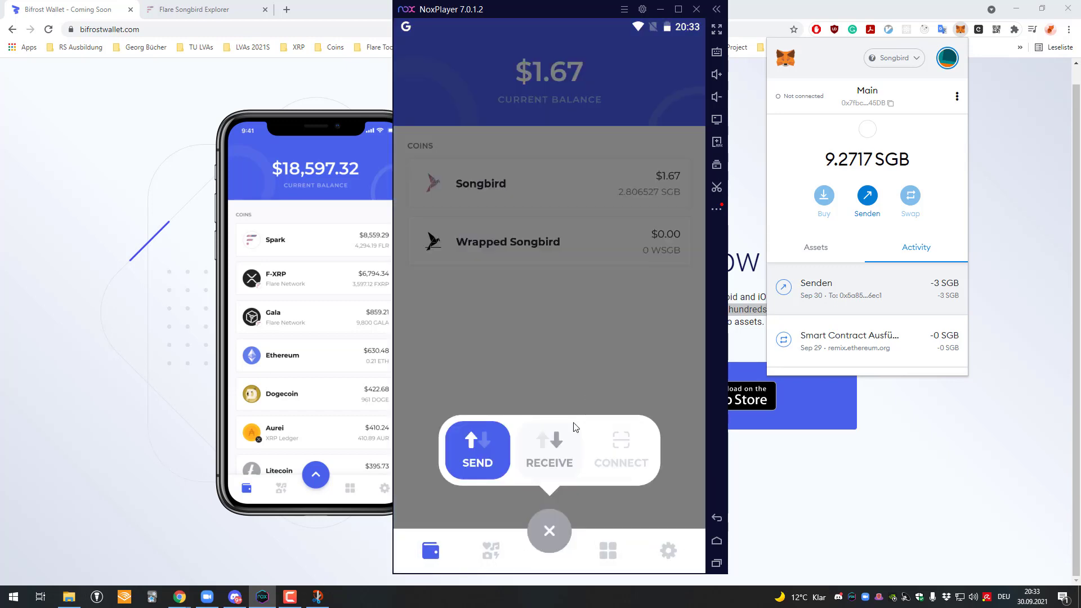
{"action": "left_click", "coordinate": [549, 453]}
{"action": "left_click", "coordinate": [491, 300]}
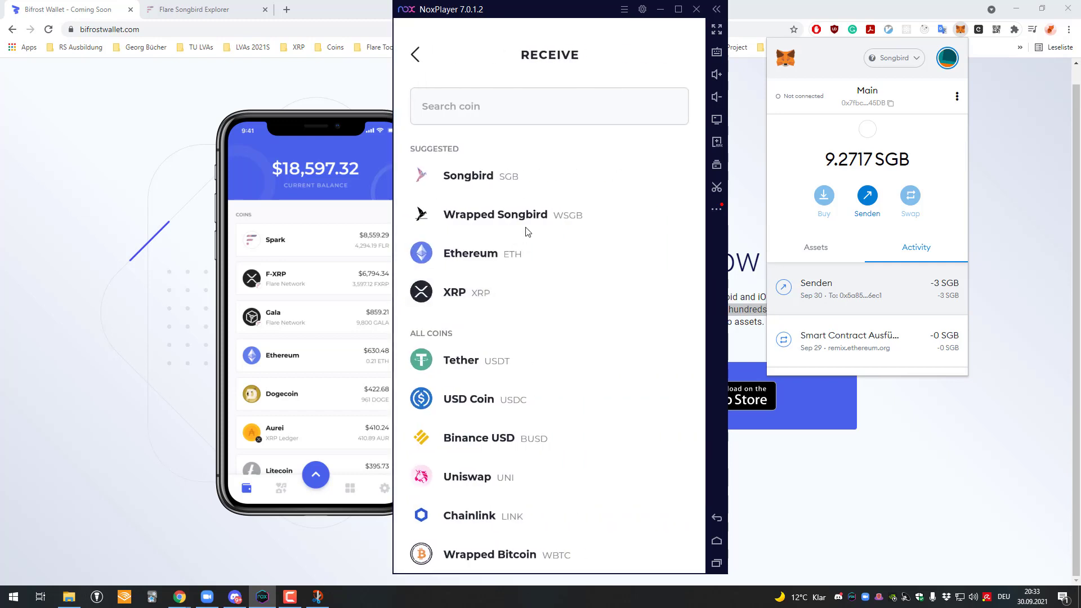
{"action": "left_click", "coordinate": [567, 365]}
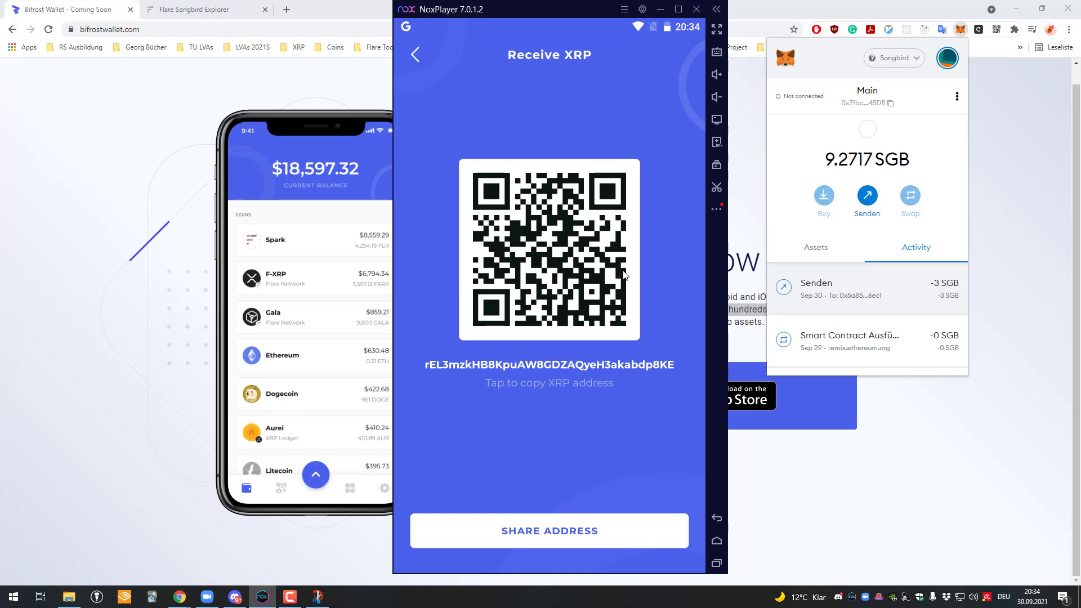
{"action": "left_click", "coordinate": [415, 54]}
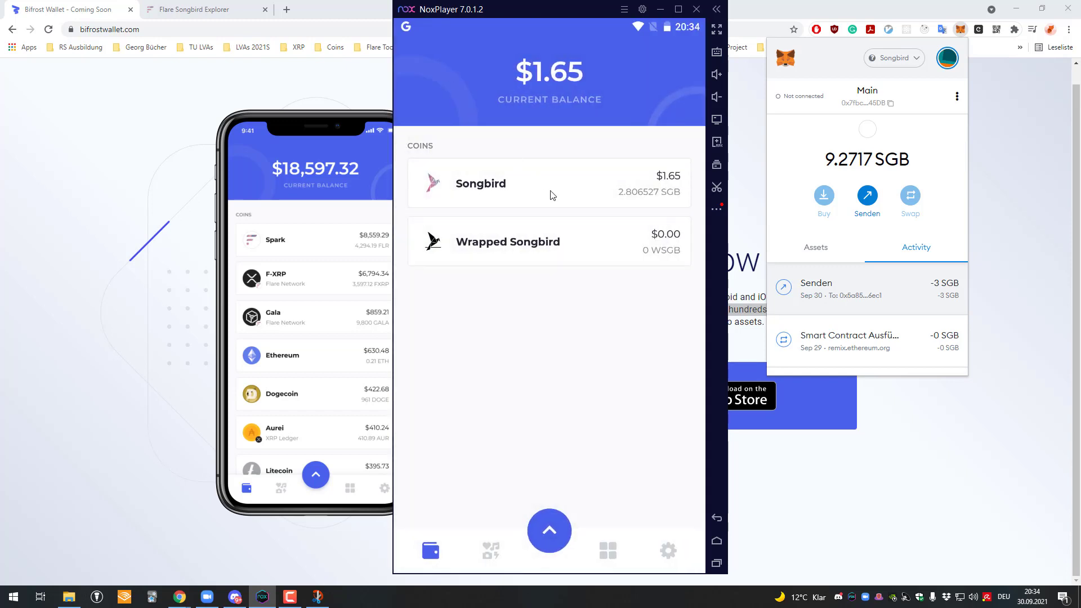
{"action": "left_click_drag", "start_coordinate": [586, 233], "coordinate": [566, 221]}
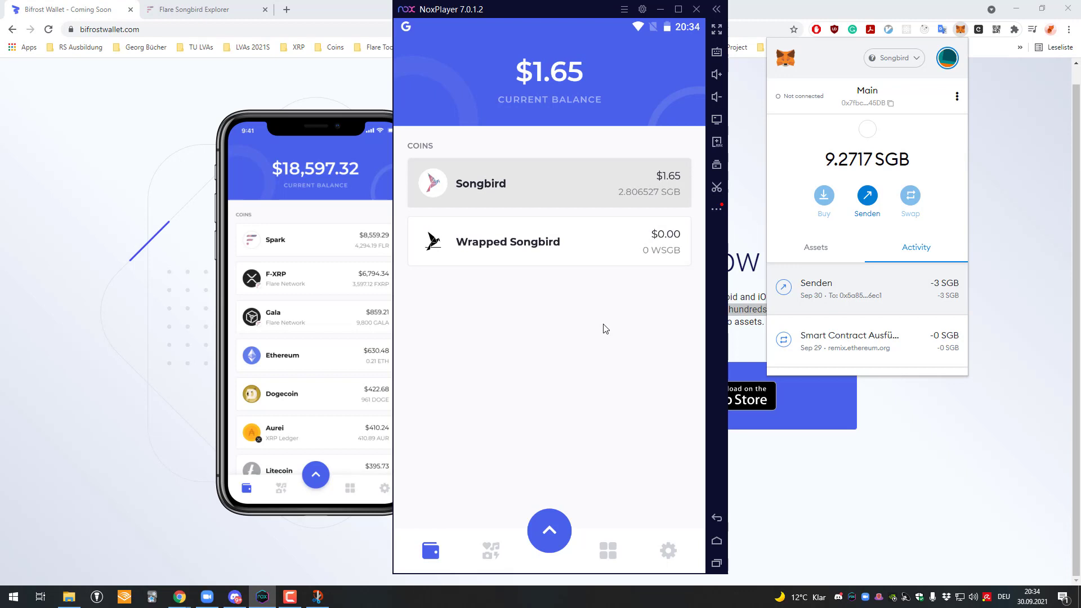
{"action": "left_click", "coordinate": [568, 515]}
{"action": "left_click", "coordinate": [552, 366]}
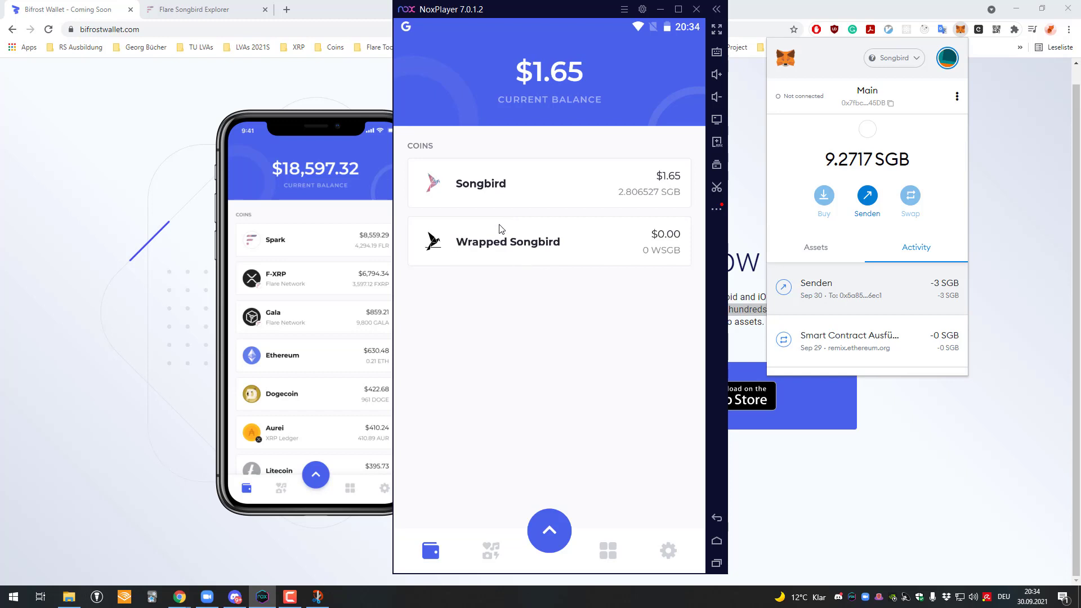
{"action": "left_click_drag", "start_coordinate": [501, 231], "coordinate": [441, 63]}
{"action": "left_click_drag", "start_coordinate": [495, 8], "coordinate": [464, 7]}
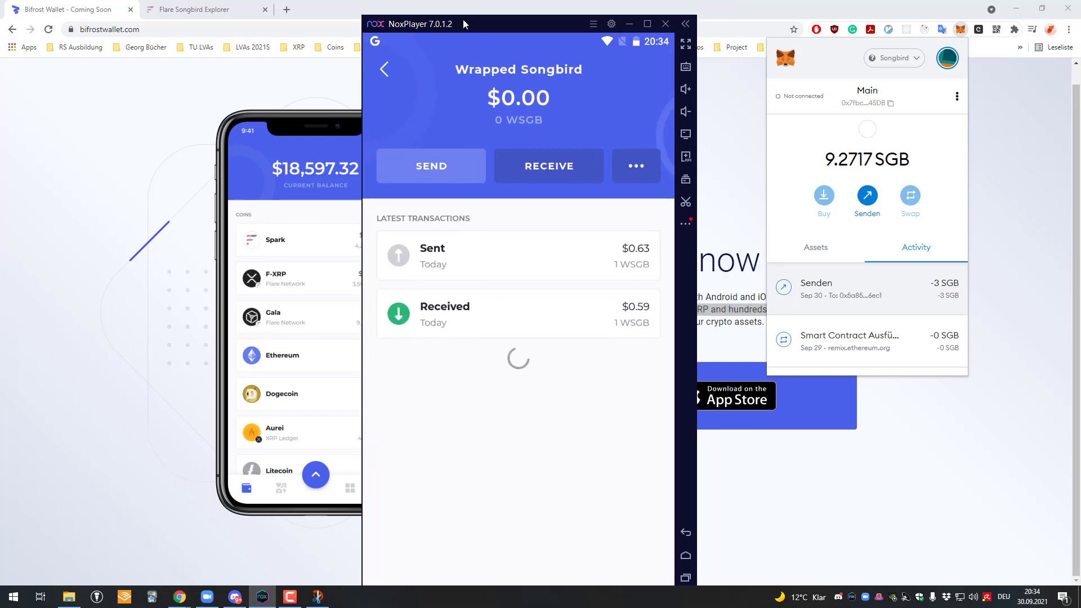
{"action": "left_click", "coordinate": [383, 54]}
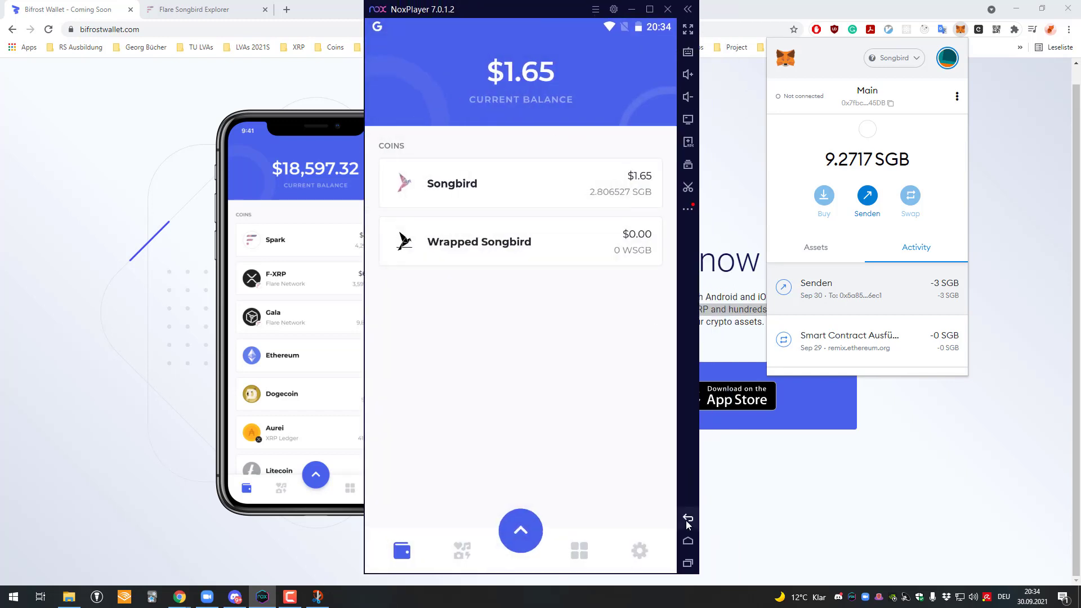
{"action": "left_click", "coordinate": [653, 549]}
{"action": "left_click_drag", "start_coordinate": [509, 125], "coordinate": [518, 84]}
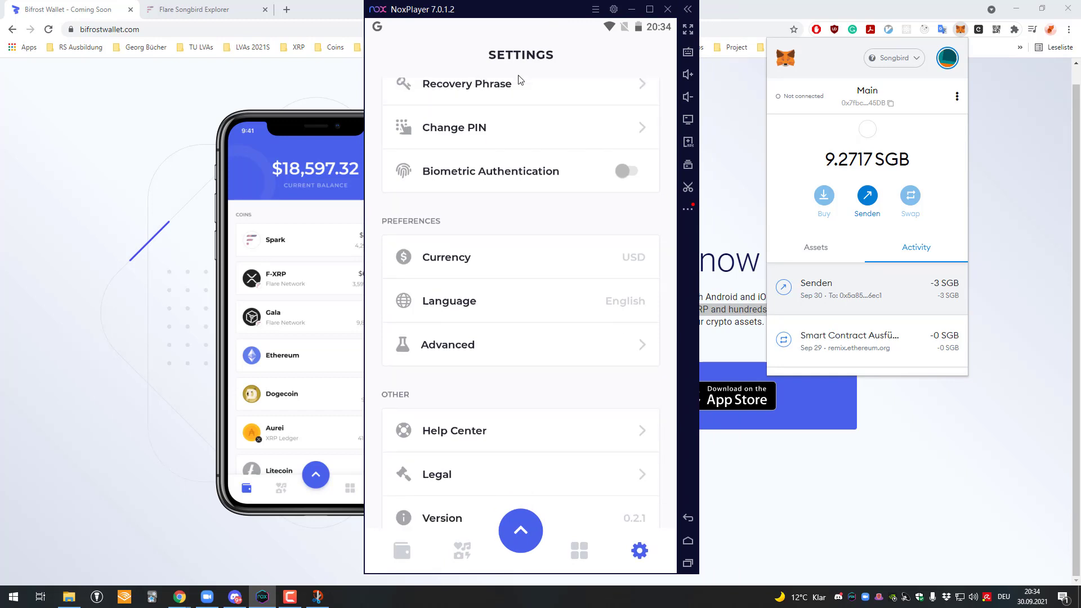
{"action": "left_click", "coordinate": [489, 119]}
{"action": "left_click", "coordinate": [507, 414]}
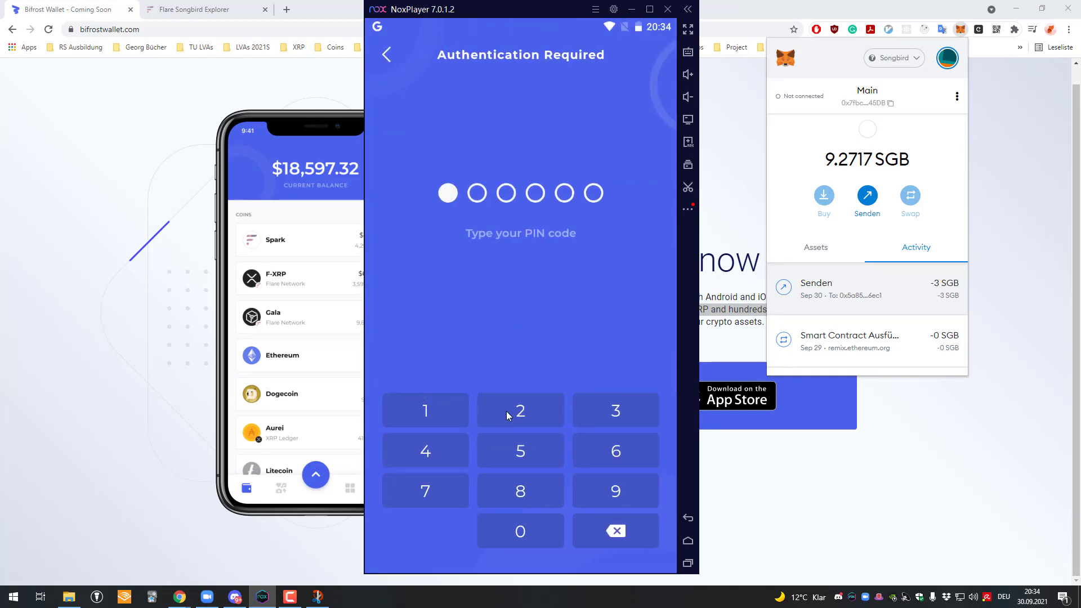
{"action": "left_click", "coordinate": [507, 416]}
{"action": "left_click", "coordinate": [445, 442]}
{"action": "left_click", "coordinate": [514, 437]}
{"action": "left_click", "coordinate": [624, 542]}
{"action": "left_click", "coordinate": [501, 450]}
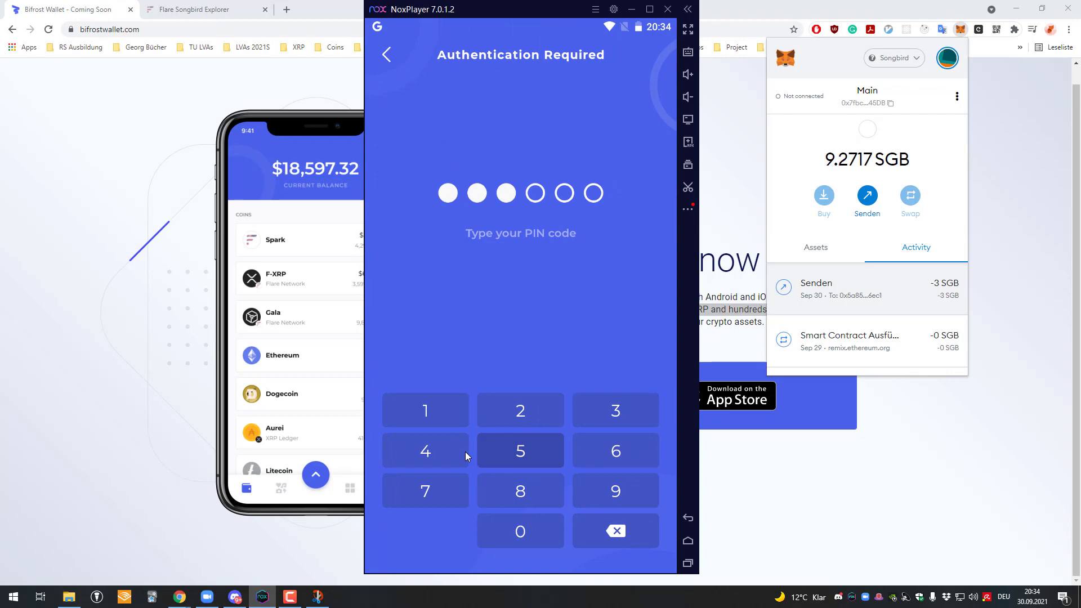
{"action": "left_click", "coordinate": [450, 451]}
{"action": "left_click", "coordinate": [627, 530]}
{"action": "left_click", "coordinate": [626, 530]}
{"action": "left_click", "coordinate": [491, 452]}
{"action": "left_click", "coordinate": [491, 452]}
{"action": "left_click", "coordinate": [491, 453]}
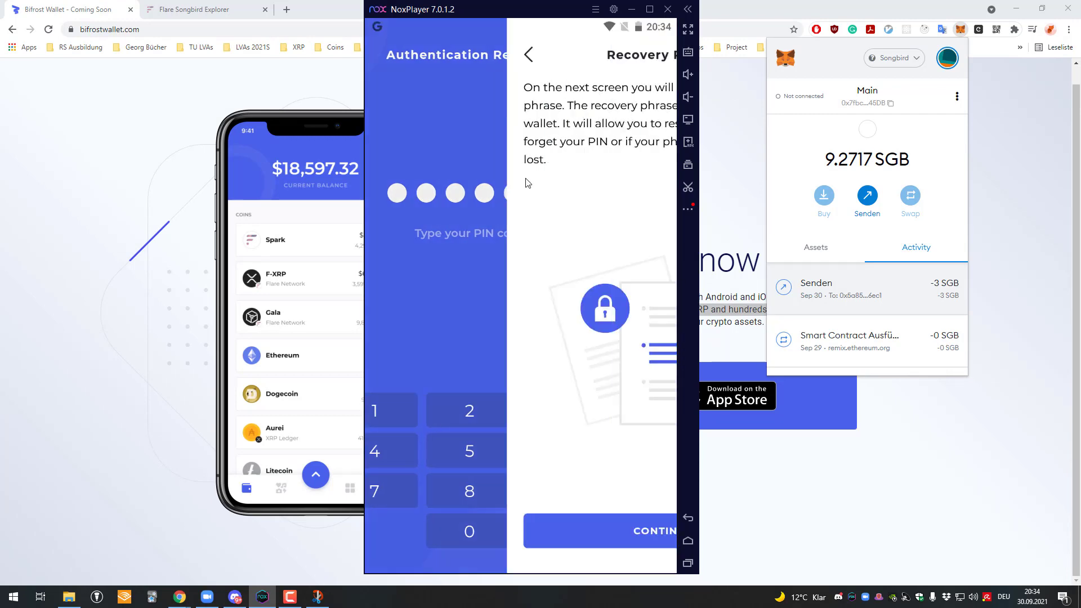
{"action": "left_click", "coordinate": [611, 534]}
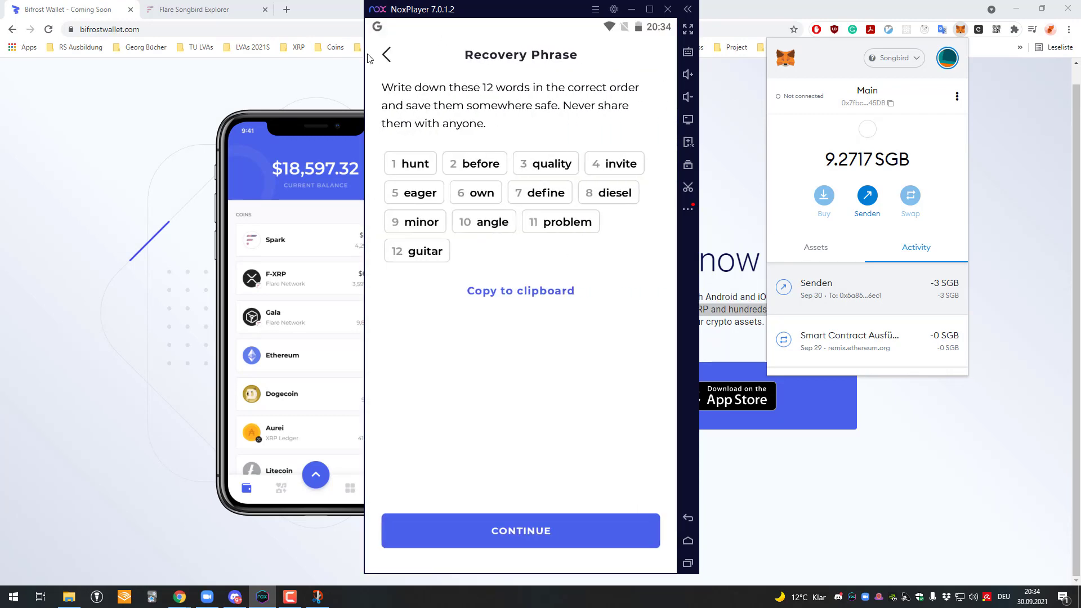
{"action": "left_click", "coordinate": [372, 55]}
{"action": "left_click", "coordinate": [383, 54]}
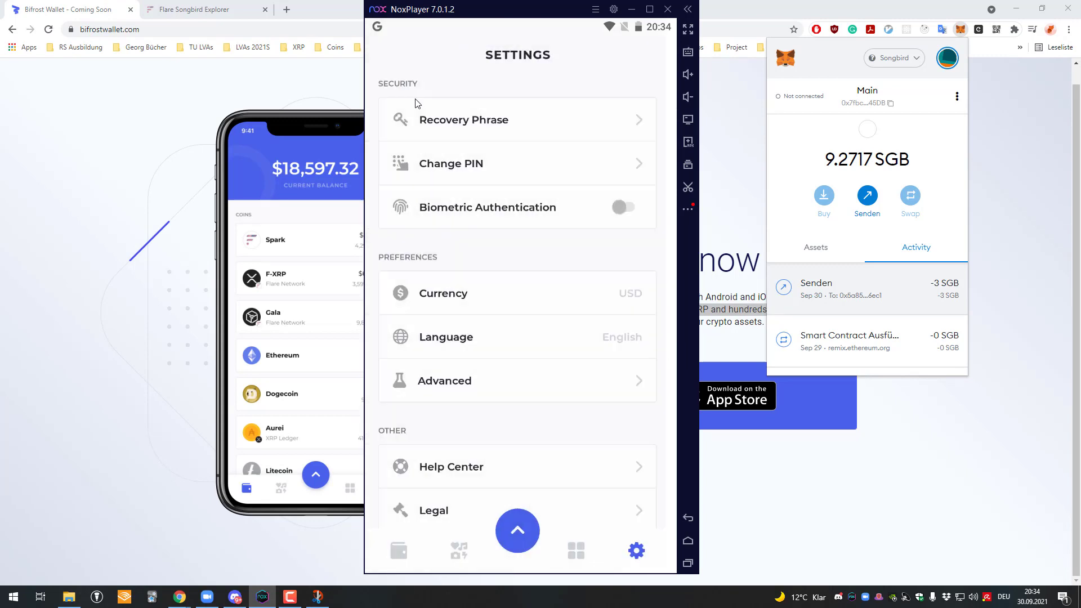
{"action": "left_click", "coordinate": [418, 556]}
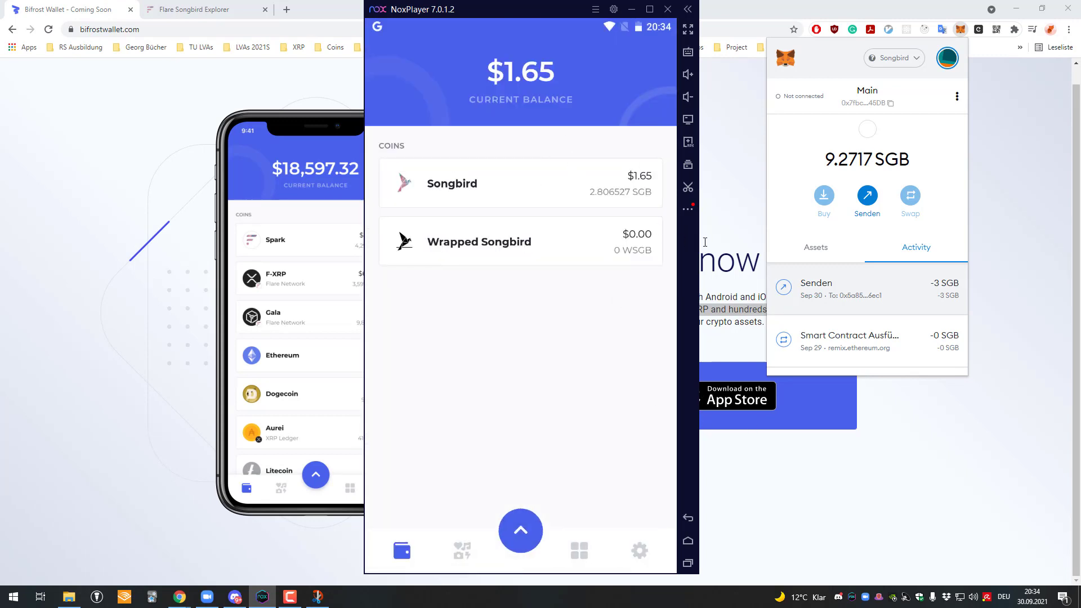
{"action": "left_click", "coordinate": [459, 552]}
{"action": "left_click", "coordinate": [408, 550]}
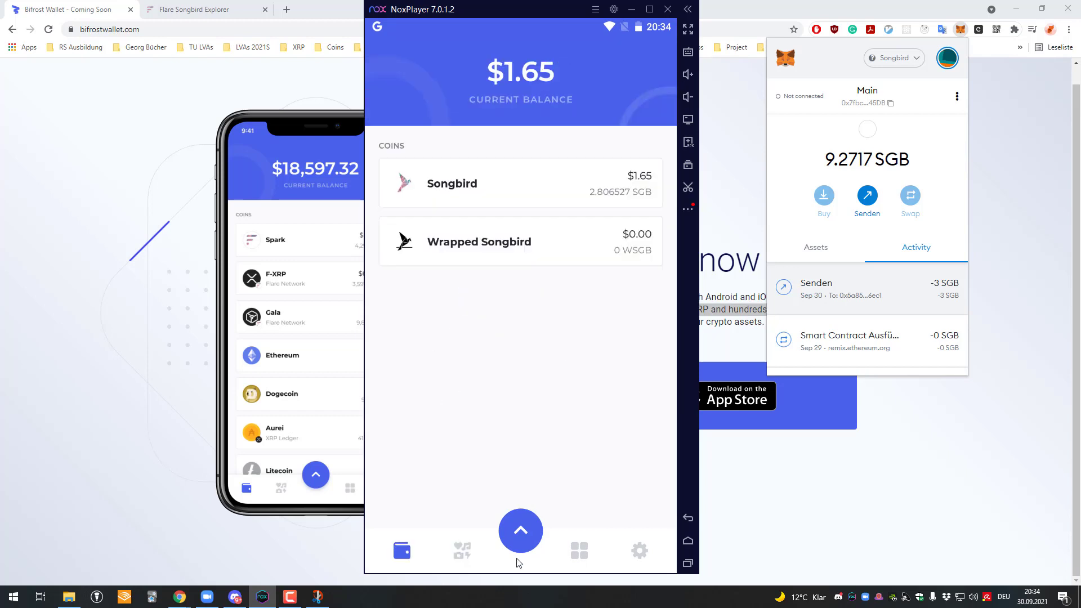
{"action": "left_click", "coordinate": [573, 560]}
{"action": "left_click", "coordinate": [639, 550]}
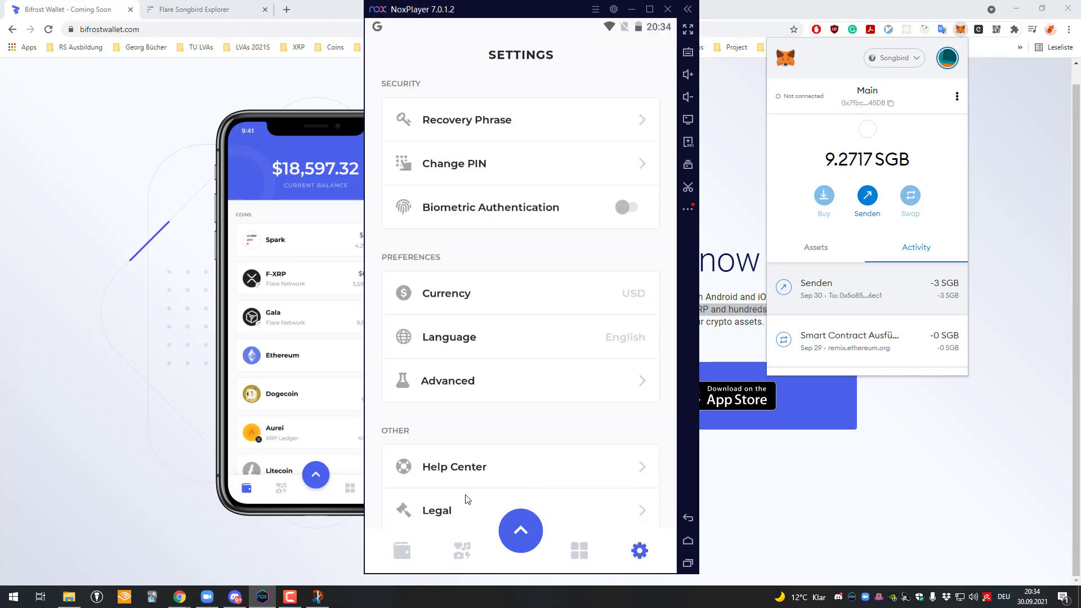
{"action": "left_click_drag", "start_coordinate": [534, 15], "coordinate": [535, 15]}
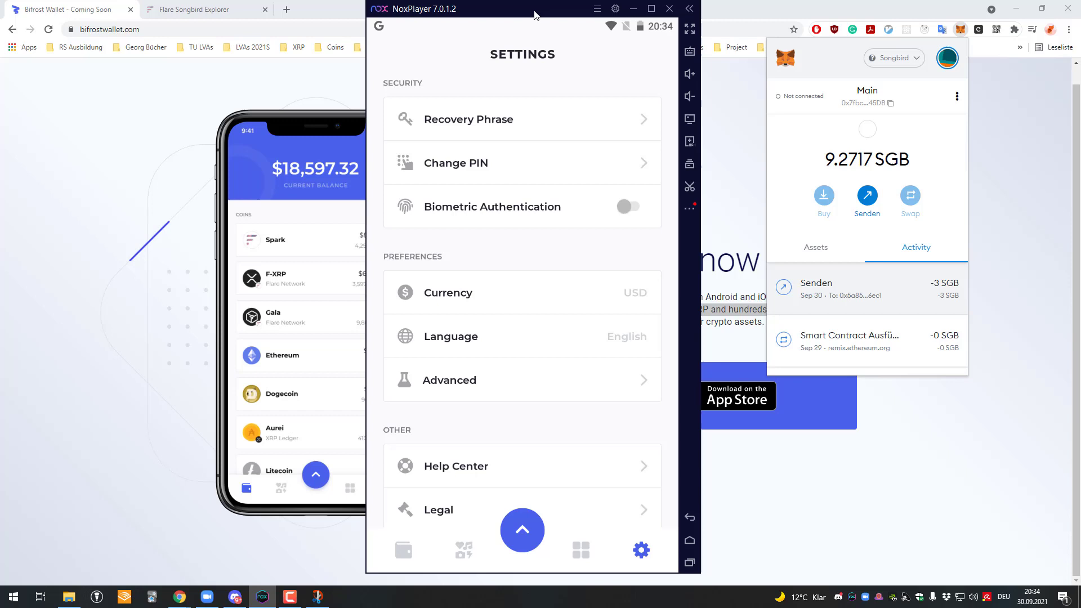
{"action": "left_click", "coordinate": [403, 547]}
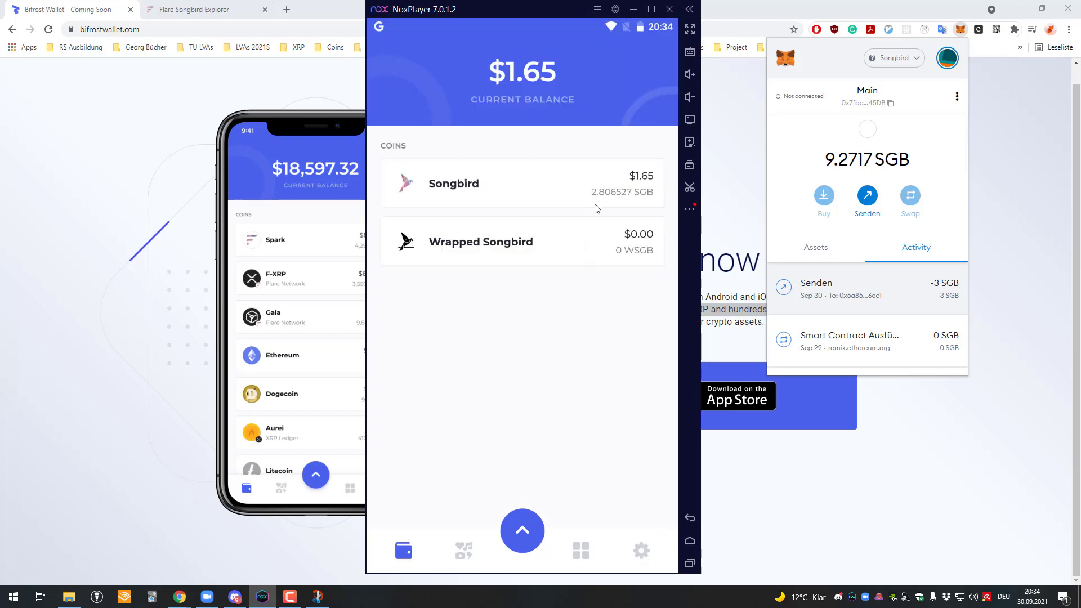